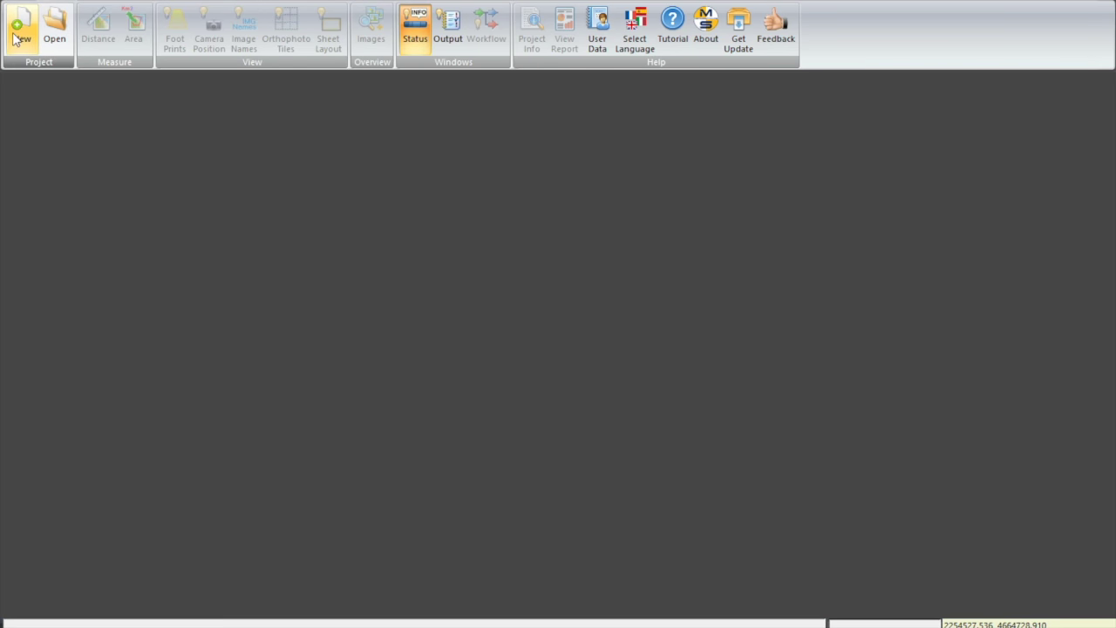
- Create a new project located on the Desktop and name it APS_Project
left_click(27, 36)
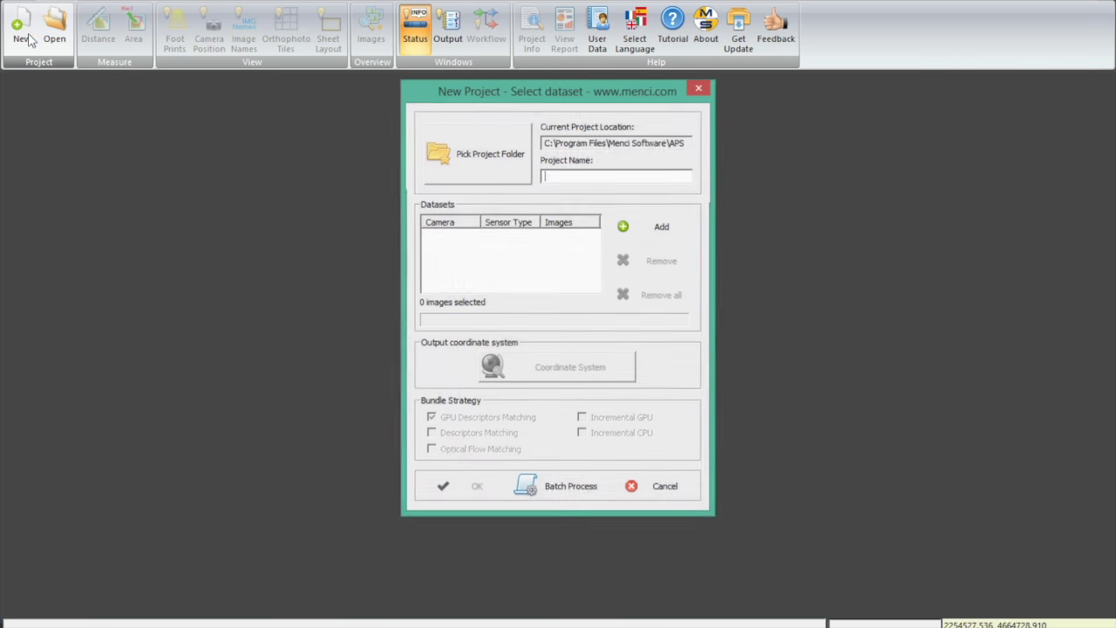
left_click(491, 157)
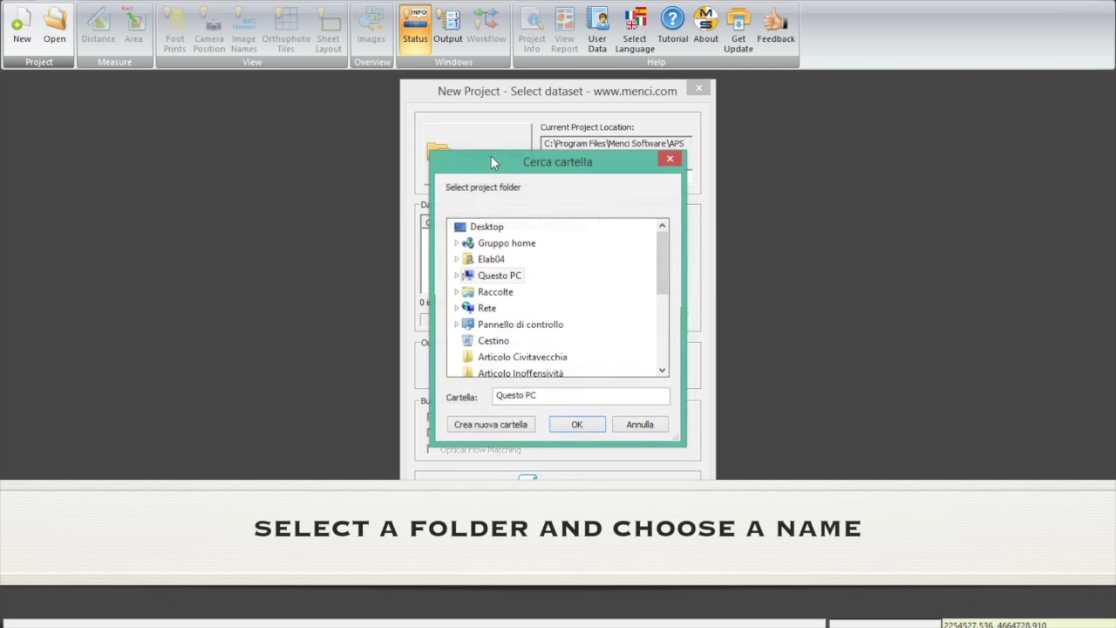
left_click(490, 228)
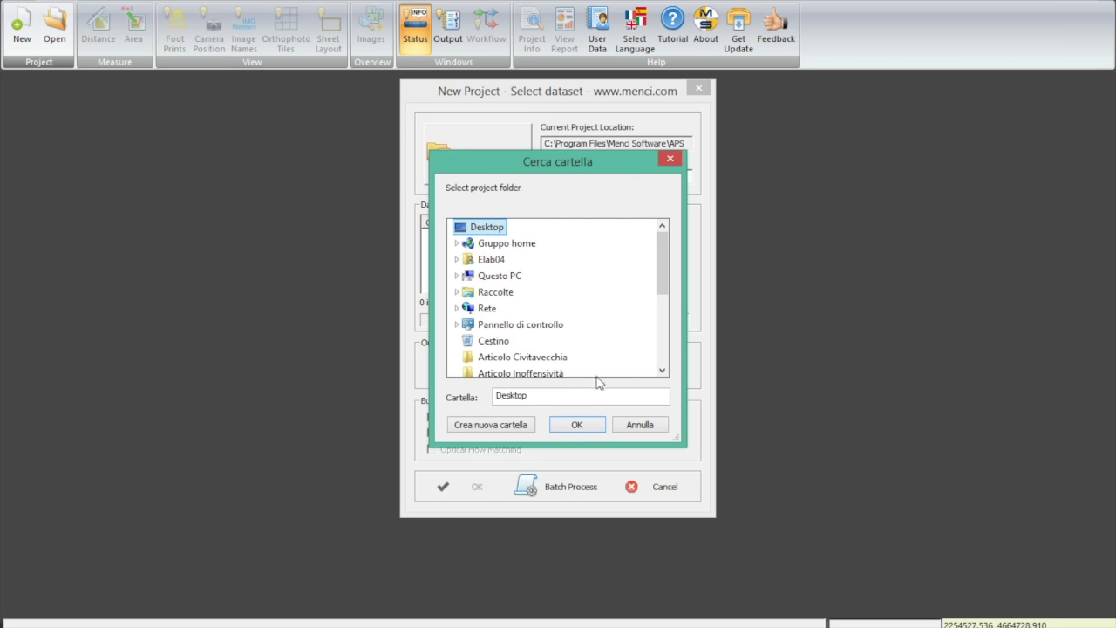
left_click(577, 425)
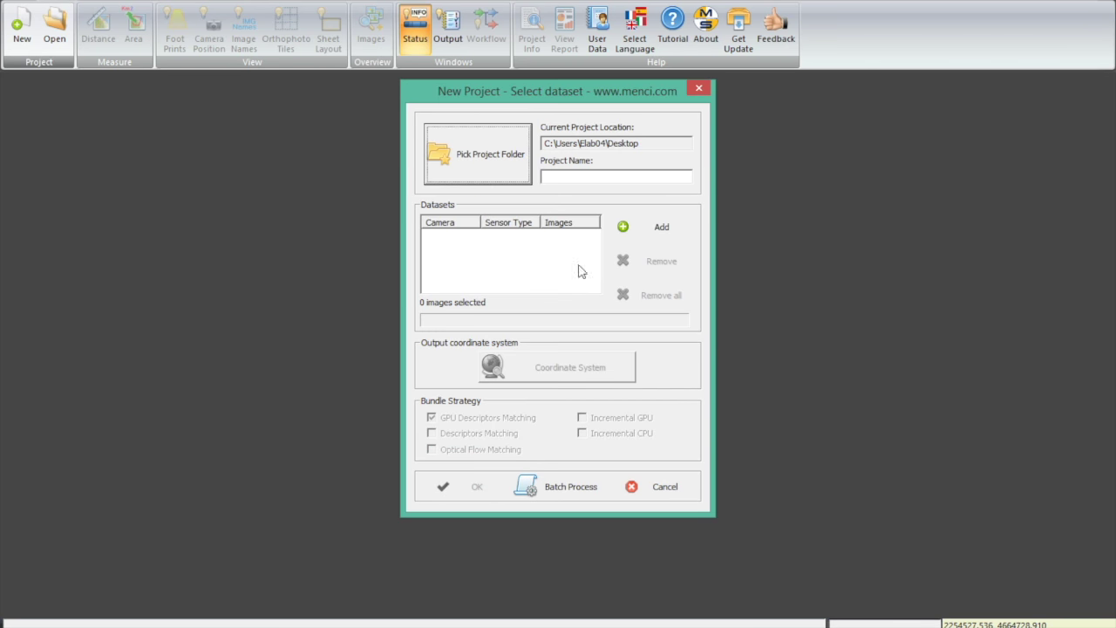
left_click(587, 177)
type("APS_Project")
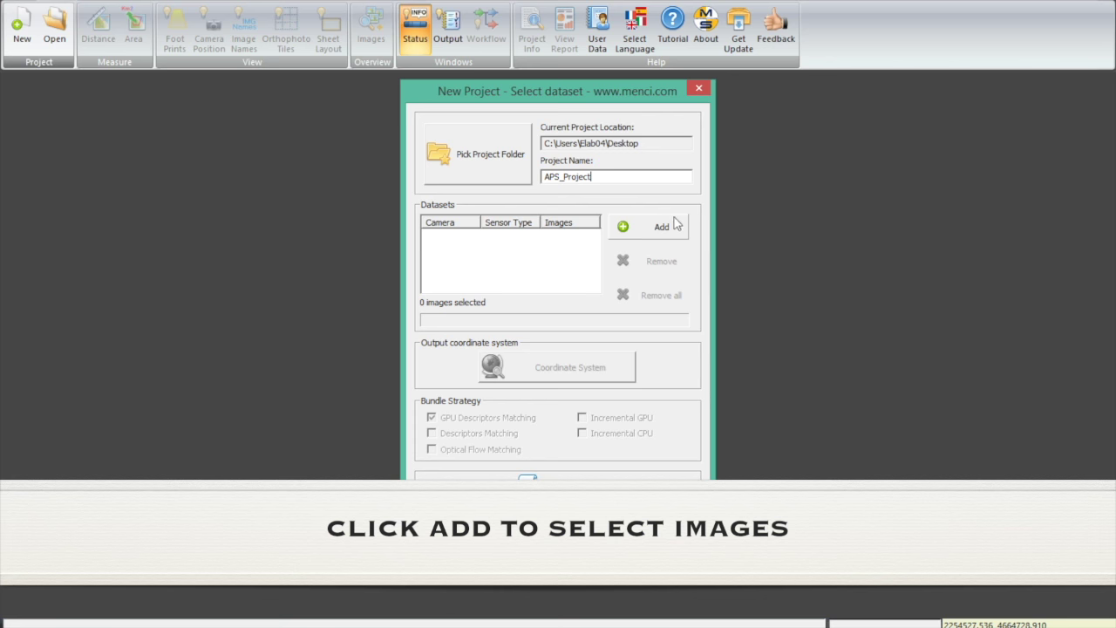
- Import all images from the APS_Civitavecchia_13 folder into the project dataset
left_click(647, 234)
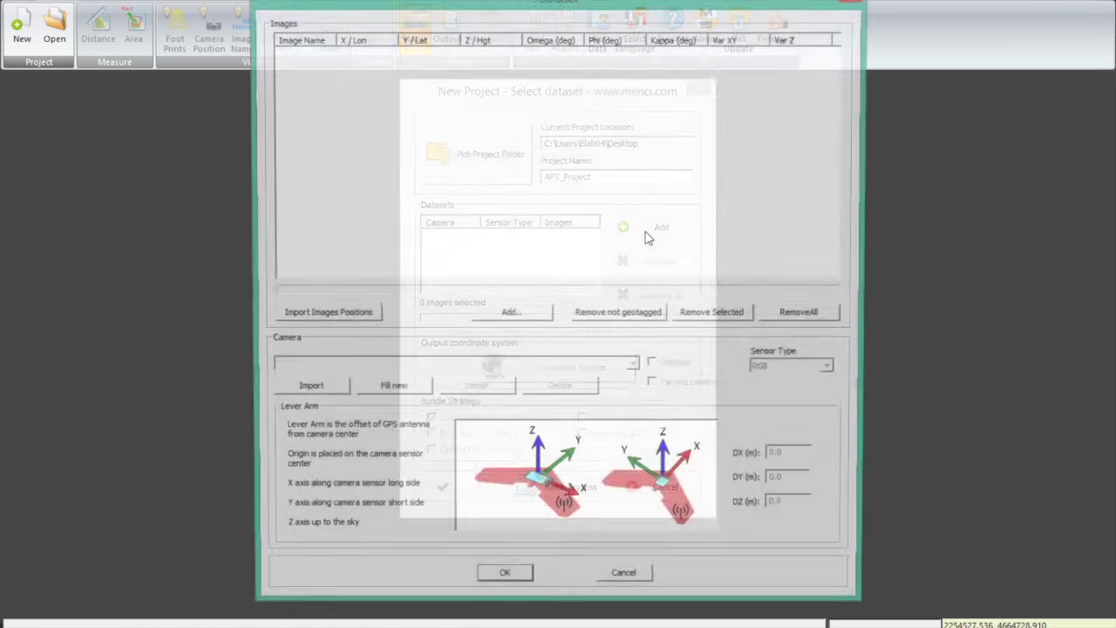
double_click(669, 214)
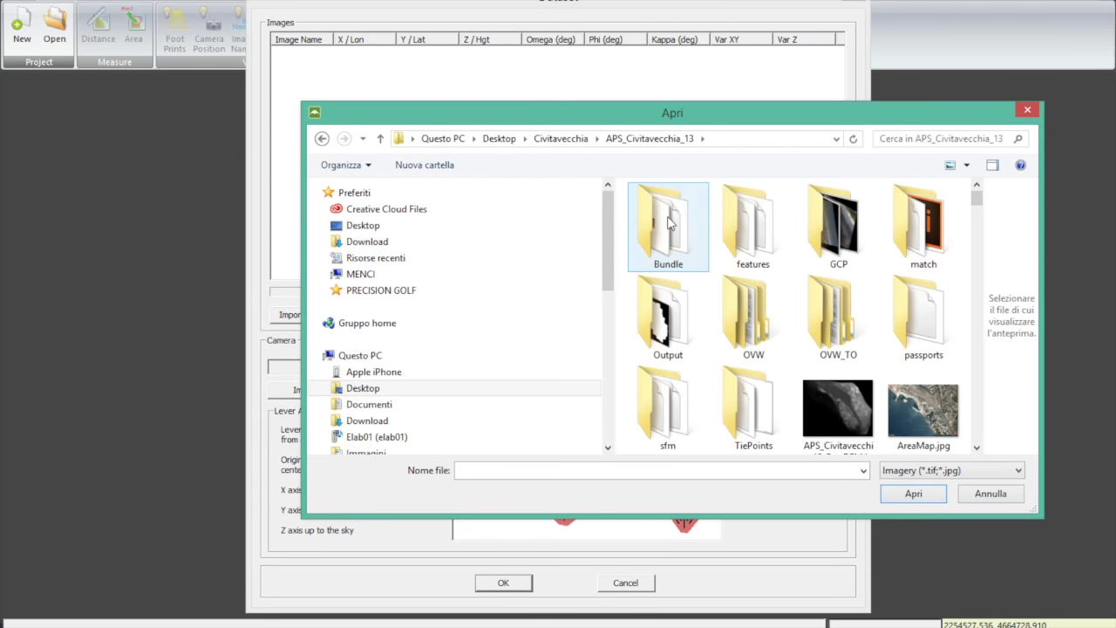
scroll(815, 358, "down", 10)
scroll(816, 356, "up", 5)
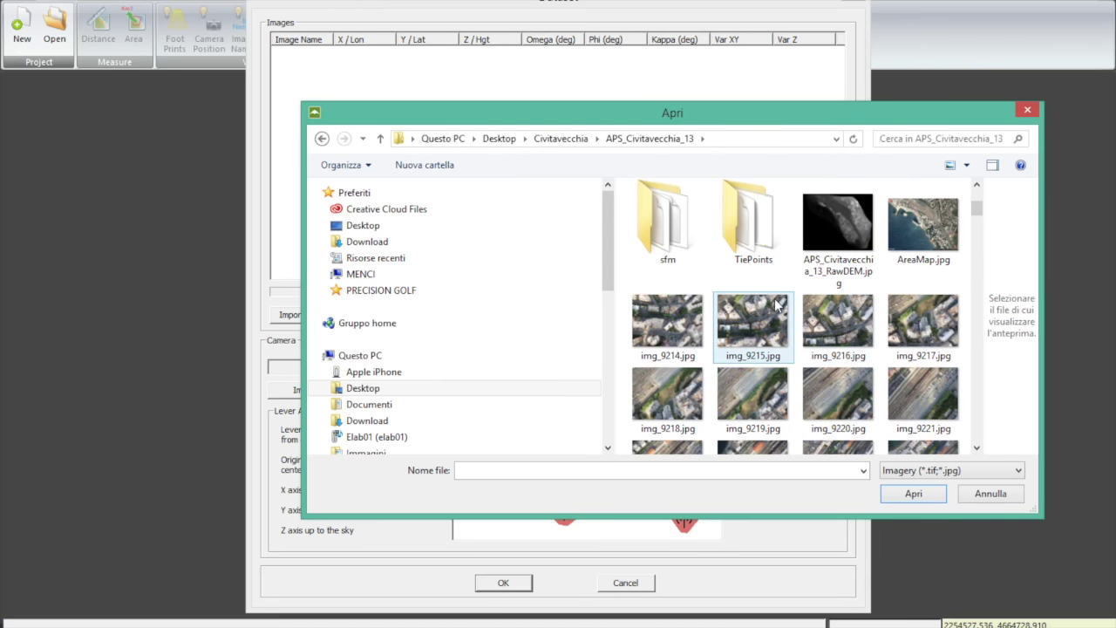
left_click(676, 327)
scroll(805, 389, "down", 5)
scroll(804, 389, "down", 3)
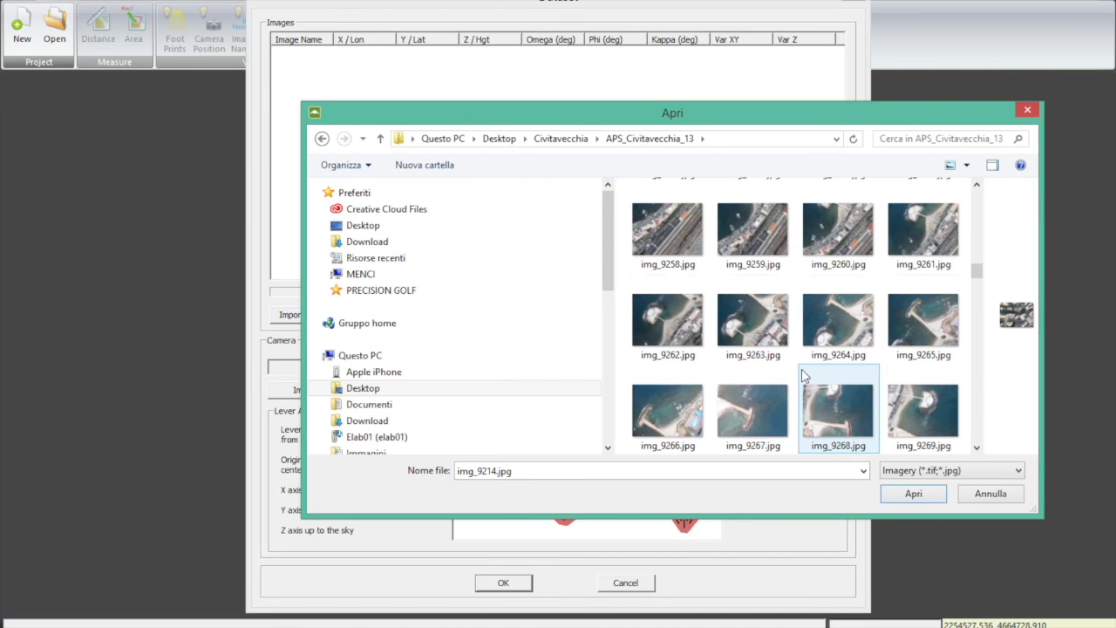
scroll(804, 384, "down", 3)
scroll(804, 379, "down", 3)
scroll(804, 375, "down", 3)
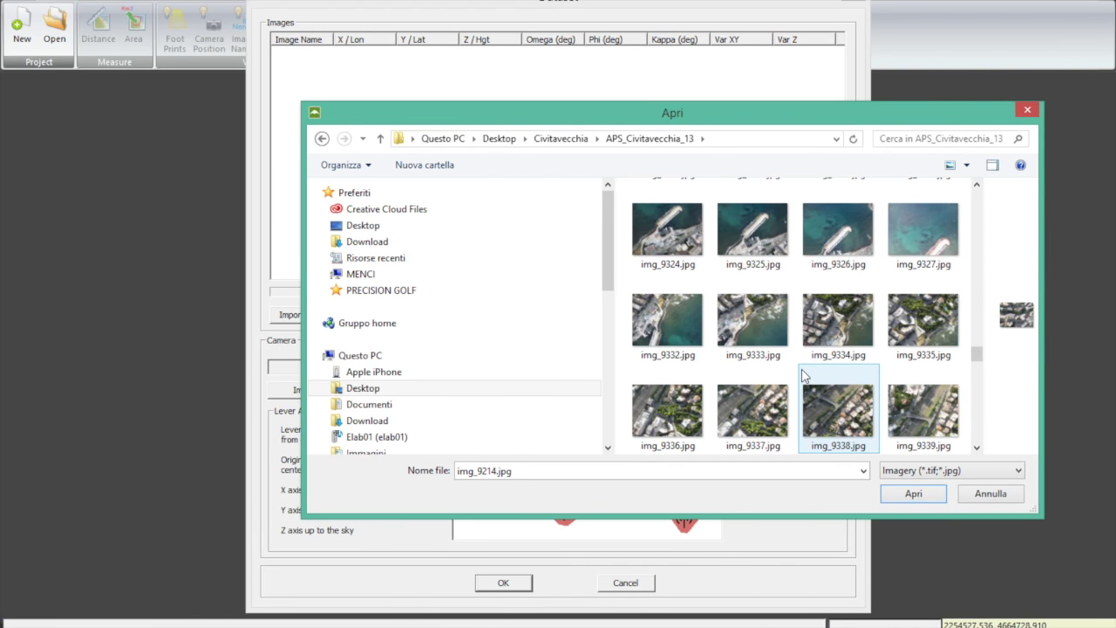
scroll(804, 375, "down", 3)
key("ctrl+a")
left_click(913, 492)
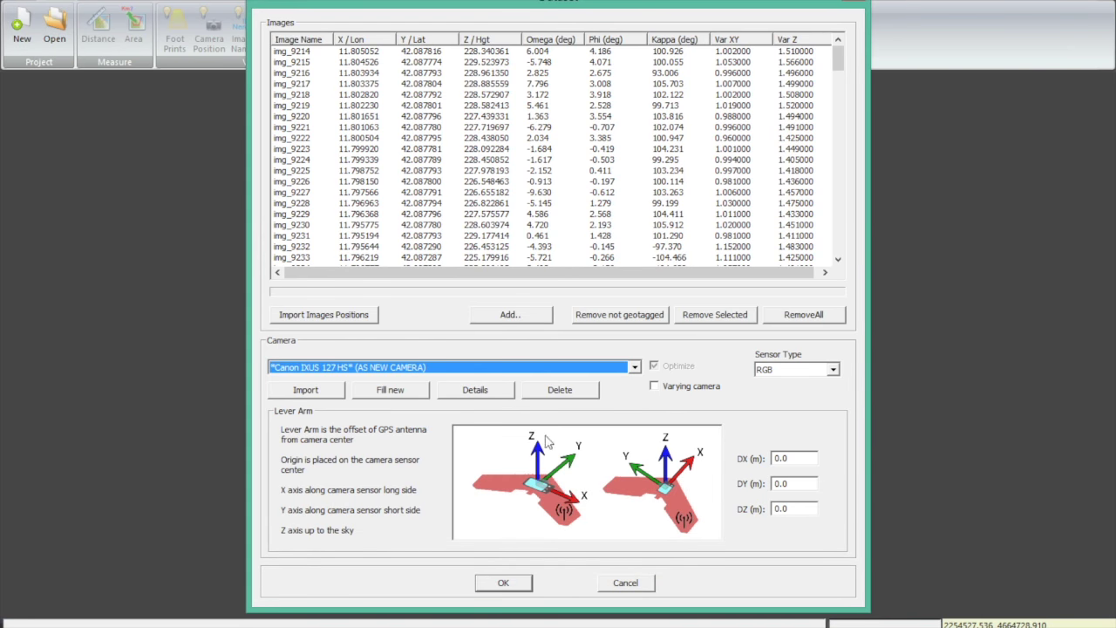
left_click(502, 592)
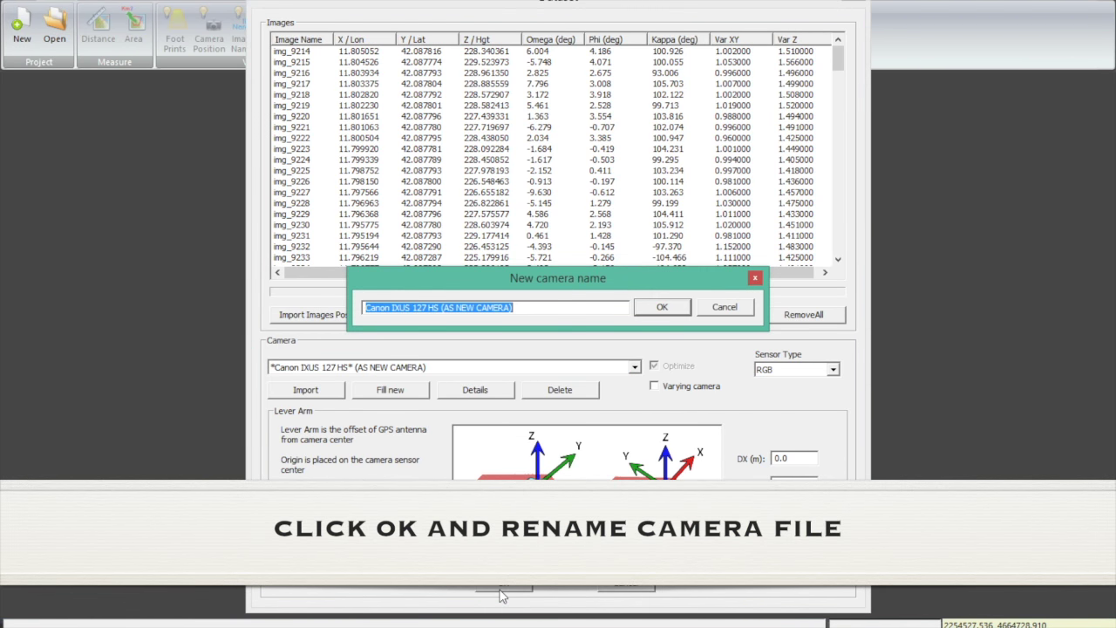
- Rename the new camera to Canon IXUS 127 HS_APS
left_click_drag(440, 307, 549, 305)
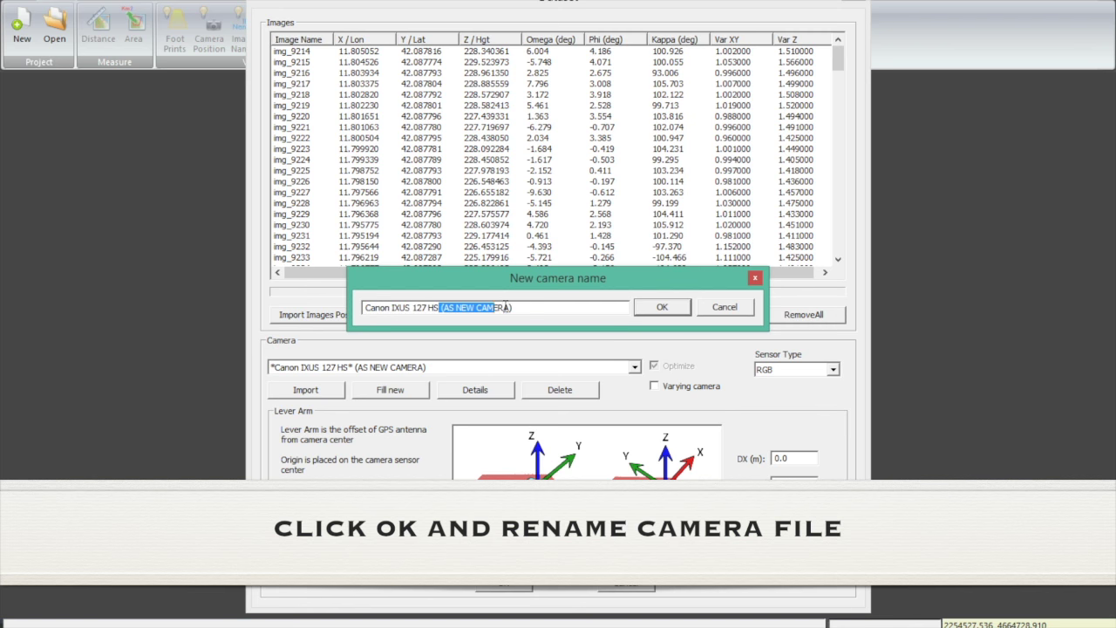
key("BackSpace")
type("AP")
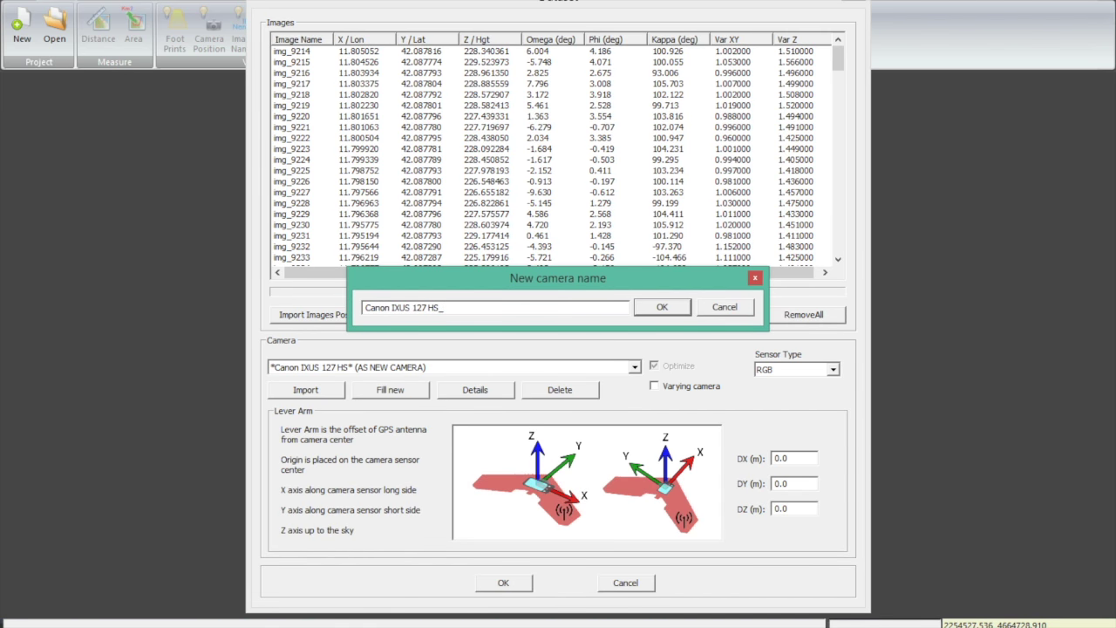
left_click(660, 308)
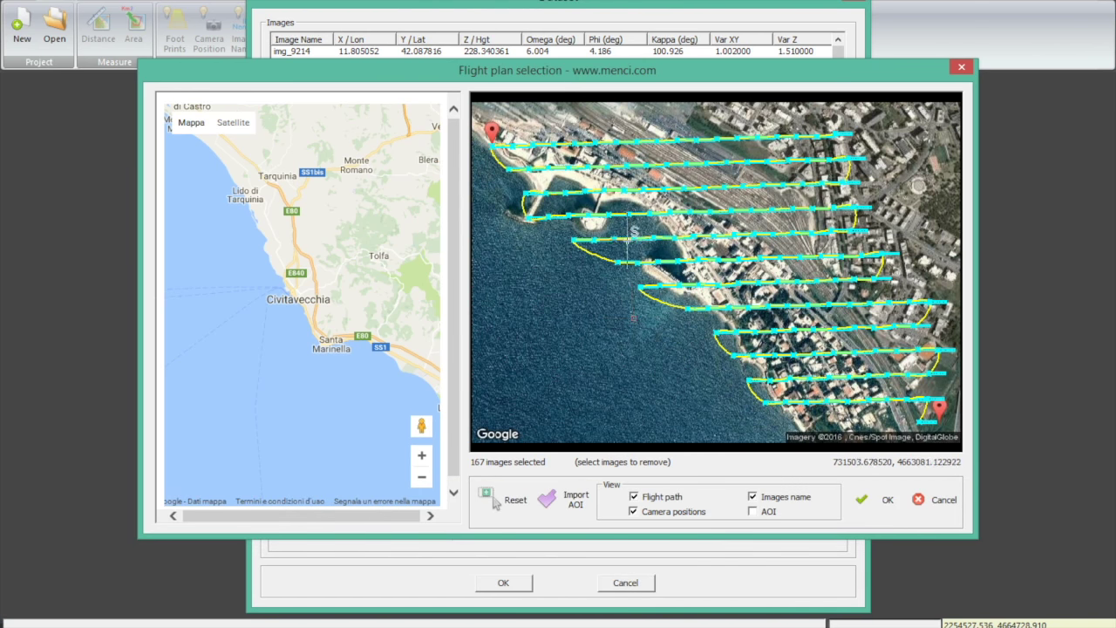
- Remove sea and outer-strip images from the flight plan, keeping 62 images
left_click(486, 103)
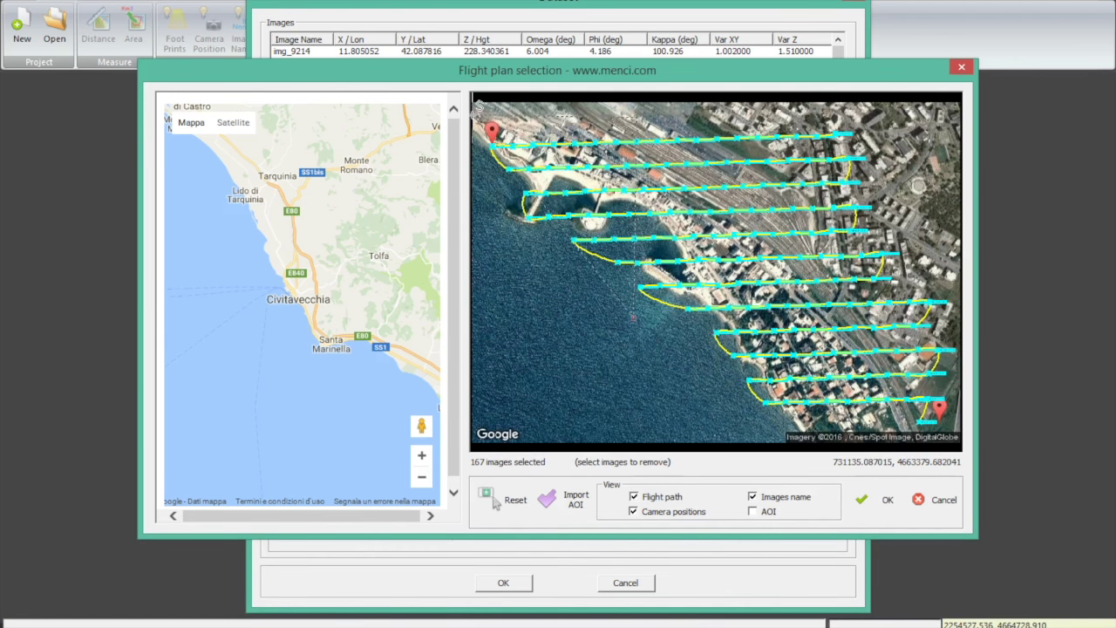
right_click(495, 301)
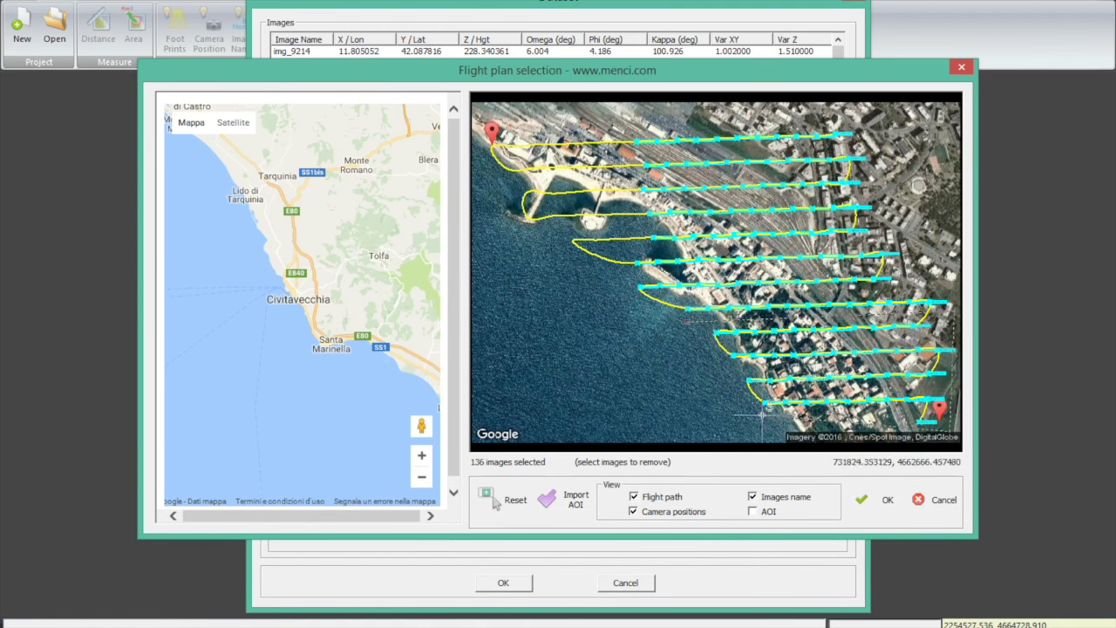
right_click(700, 403)
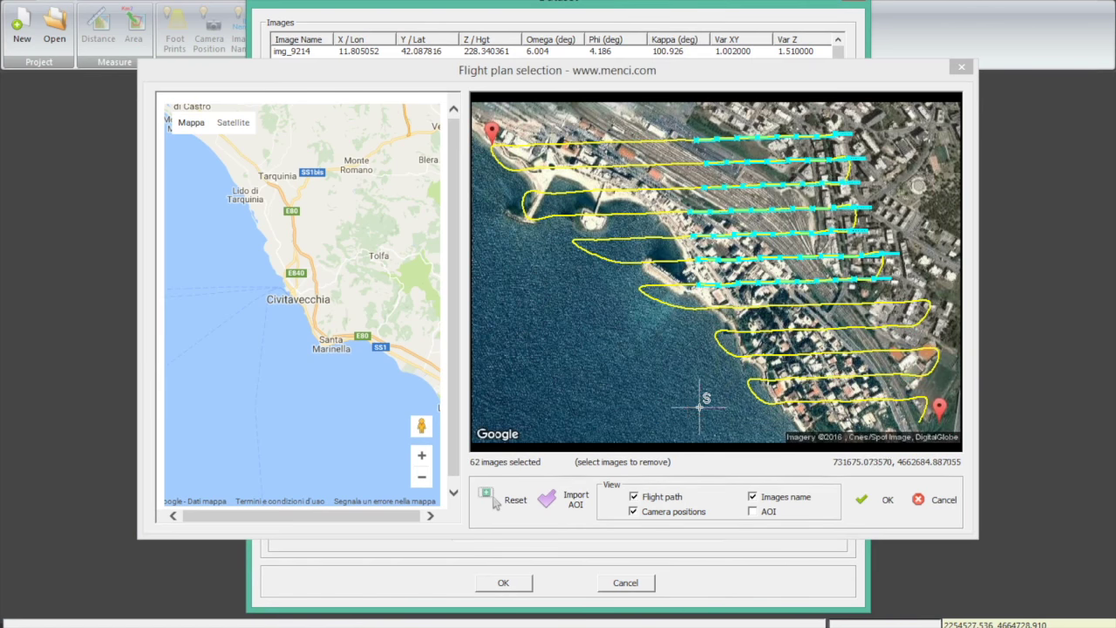
left_click(867, 509)
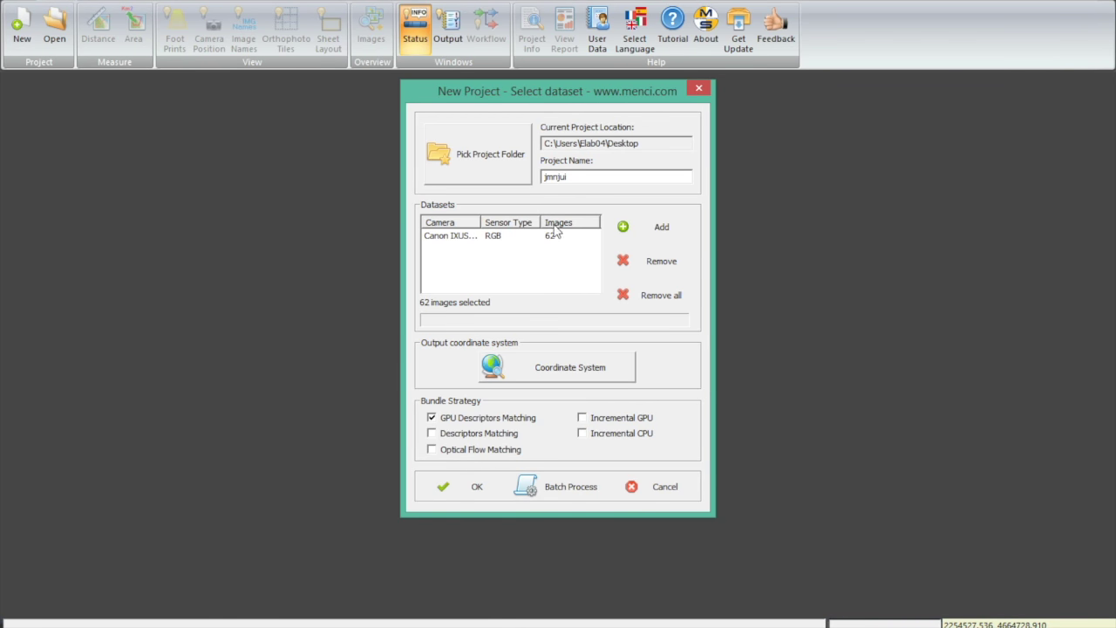
- Confirm UTM projection, WGS 1984 datum and zone 32 N as output coordinates
left_click(537, 371)
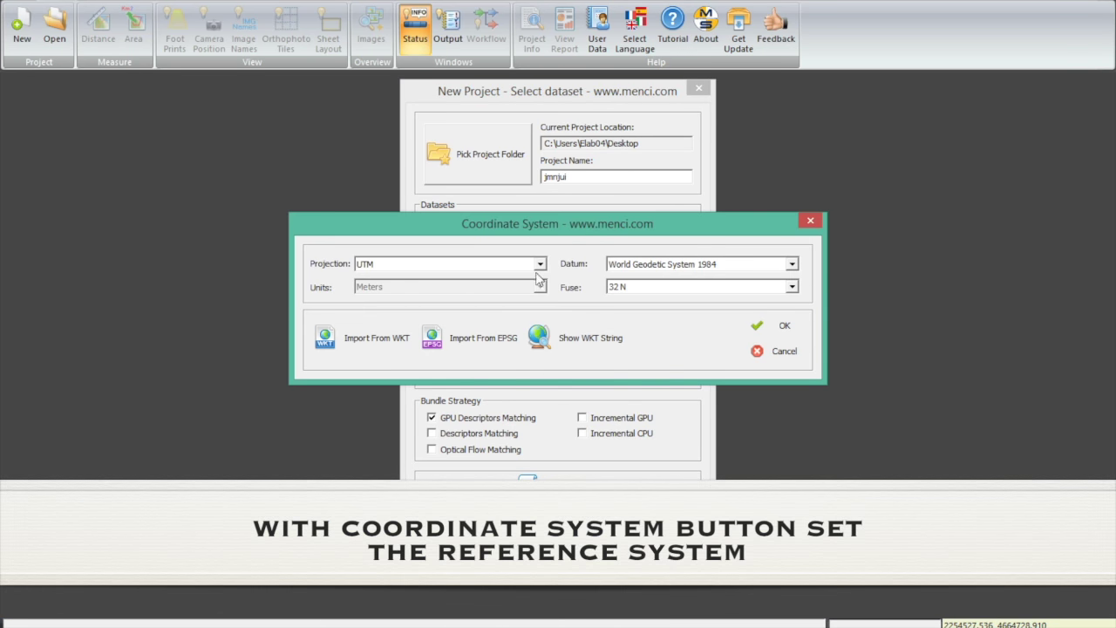
left_click(539, 264)
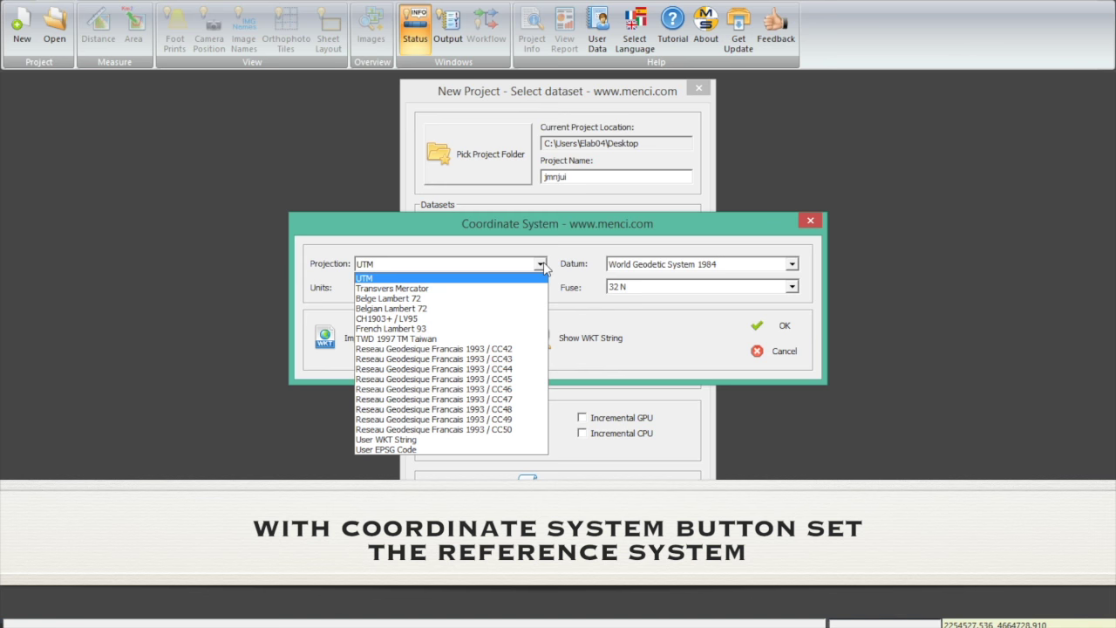
left_click(542, 263)
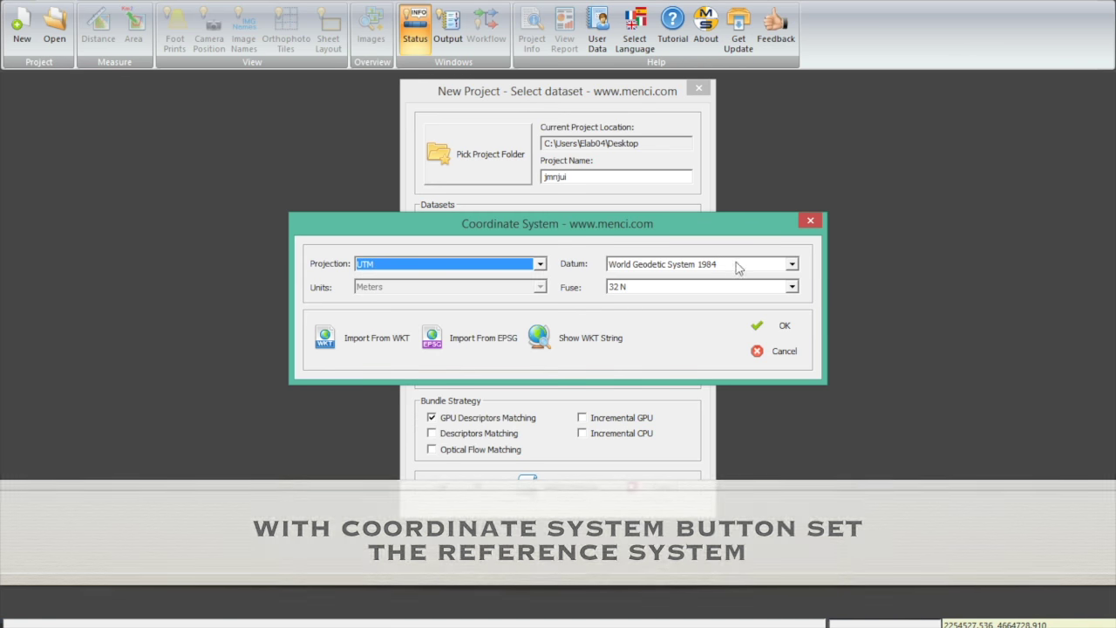
left_click(792, 265)
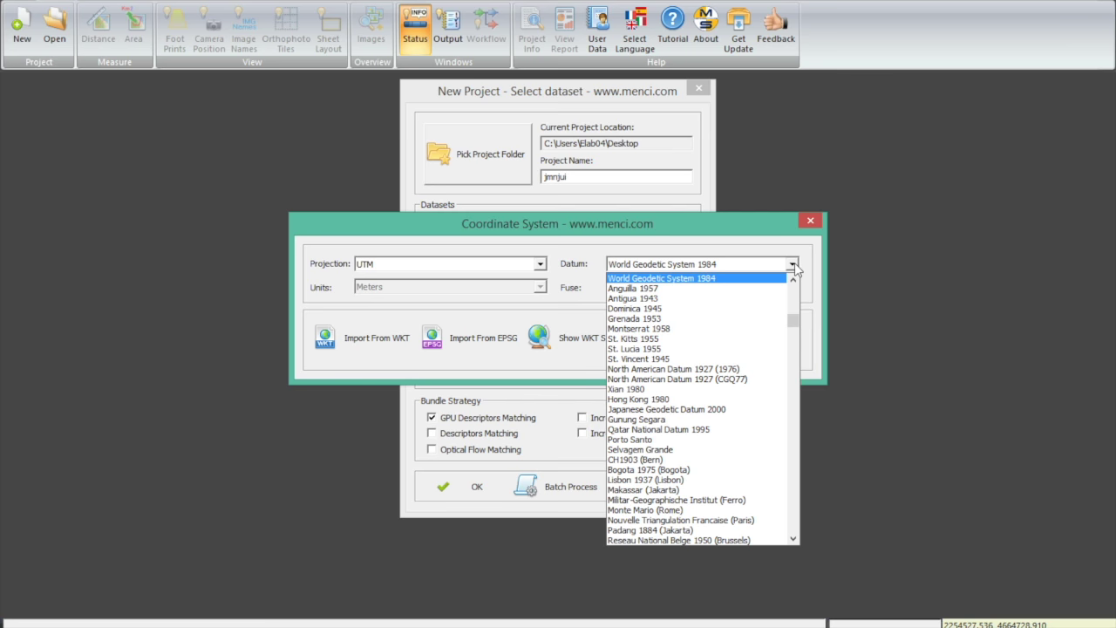
left_click(793, 266)
left_click(793, 288)
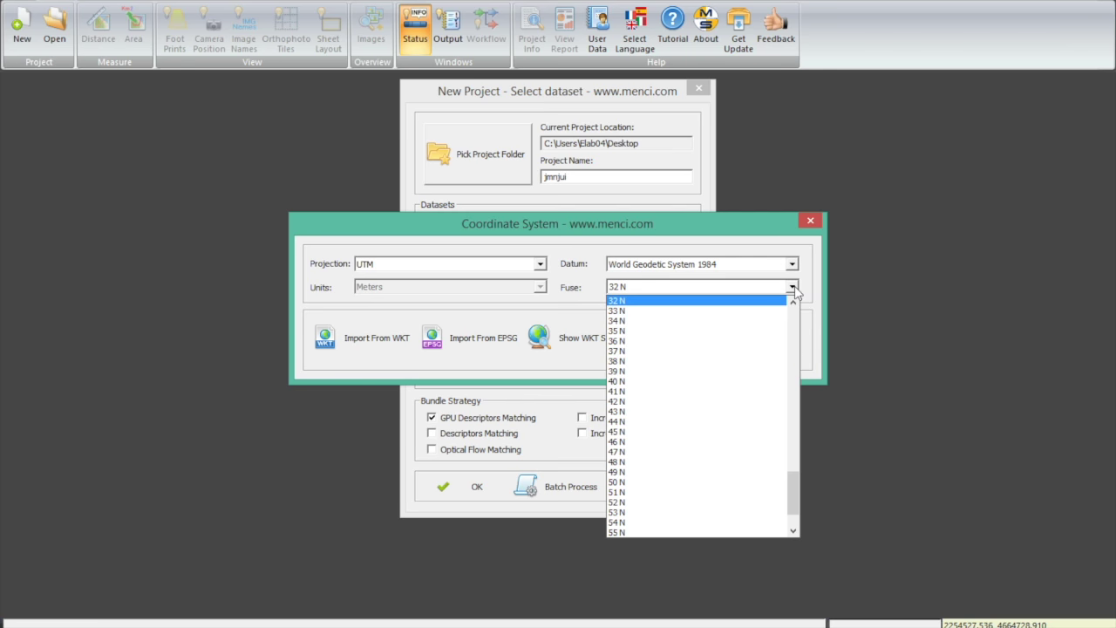
left_click(793, 288)
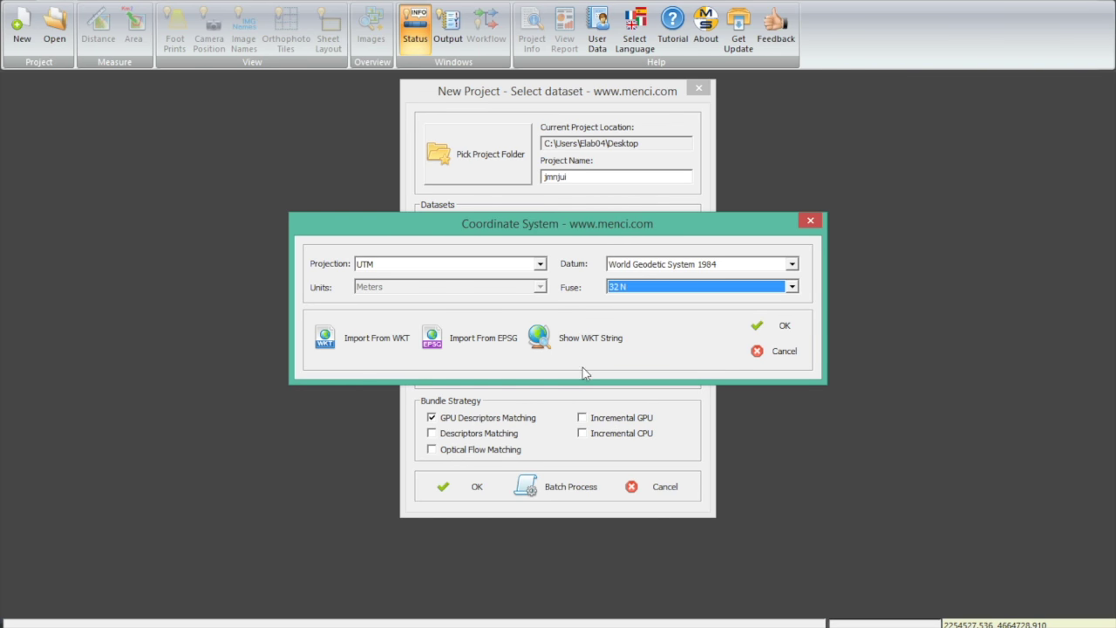
left_click(780, 327)
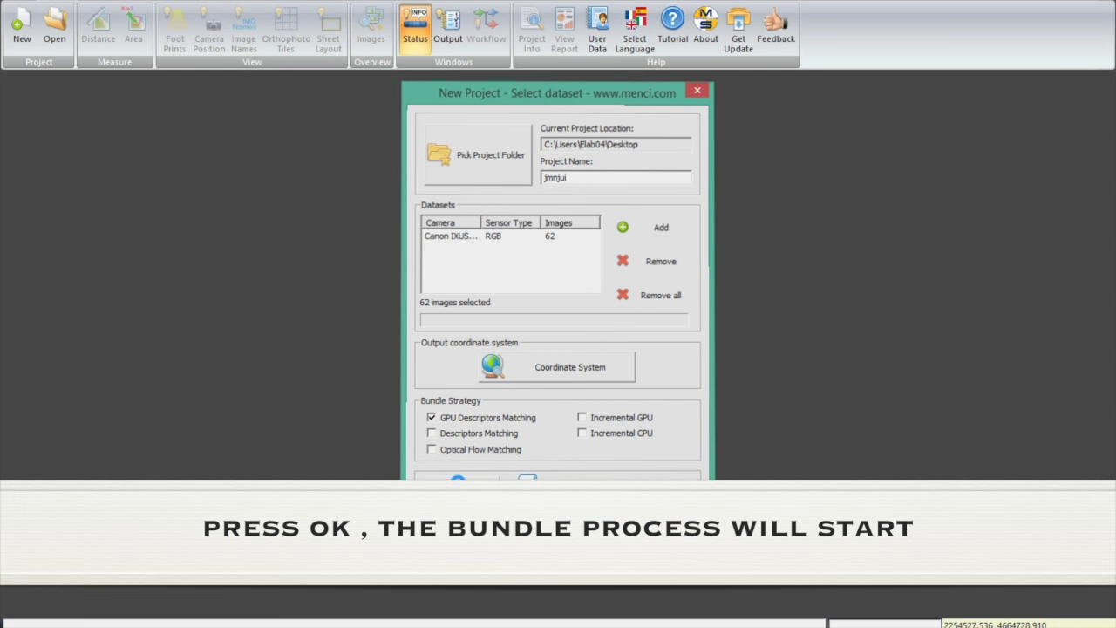
- Create the project and run bundle processing to load the aligned overview
left_click(461, 491)
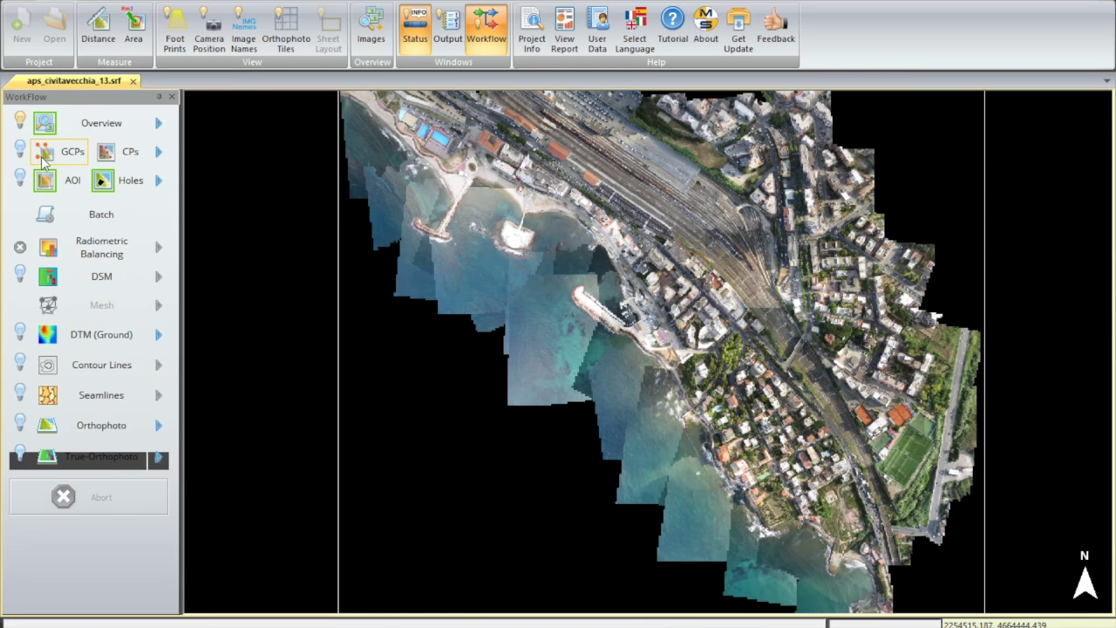
- Load the GCPs_GBE_QO.txt control point file in the GCPs Manager
left_click(64, 157)
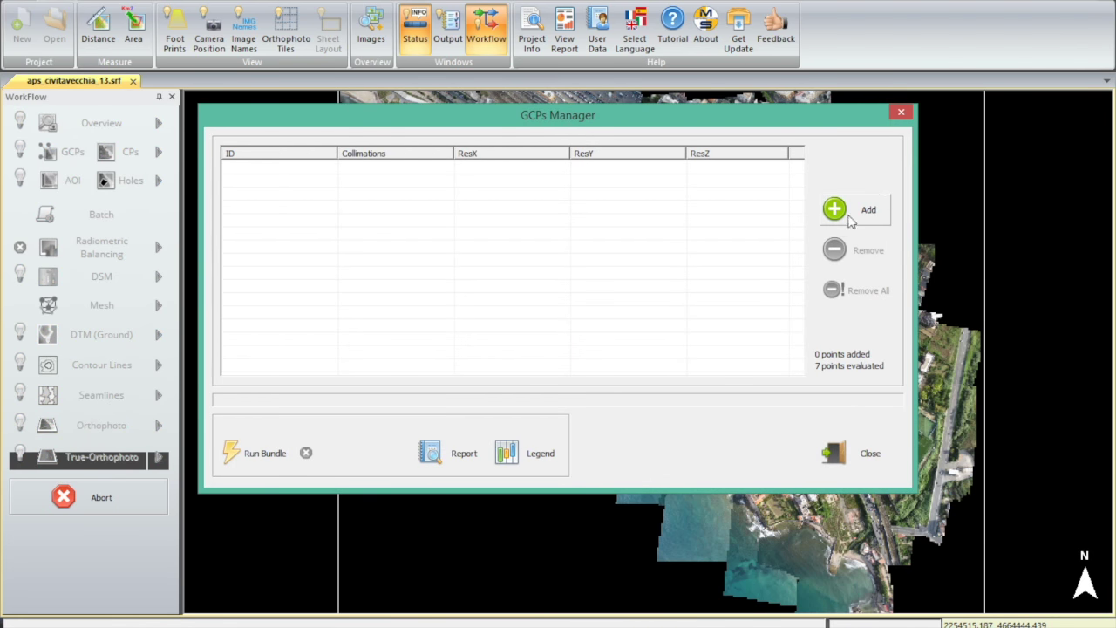
left_click(863, 218)
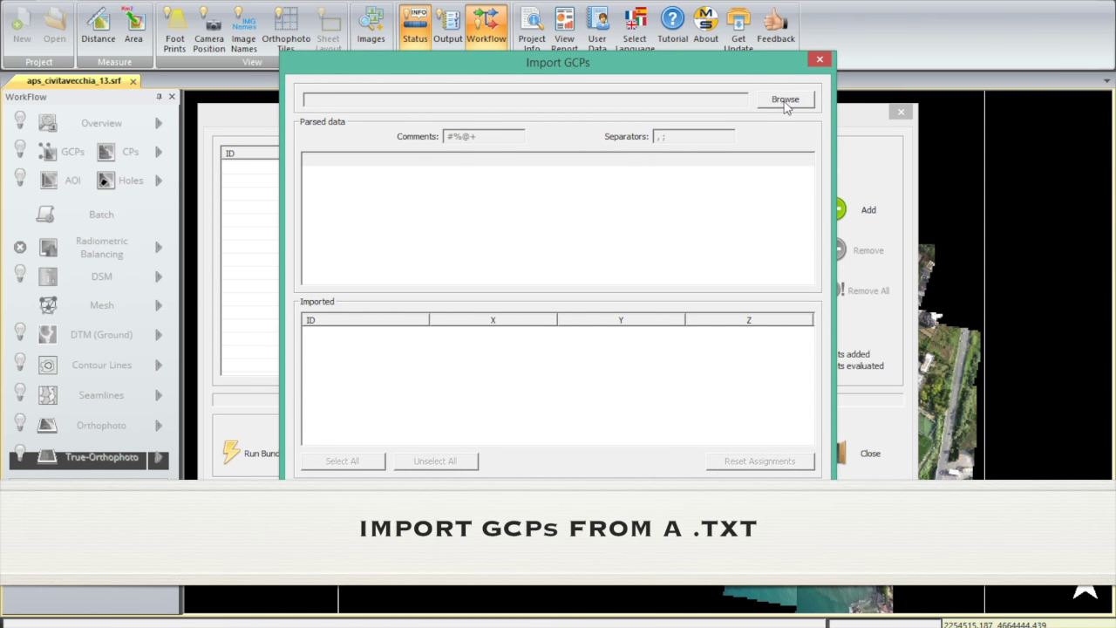
left_click(786, 99)
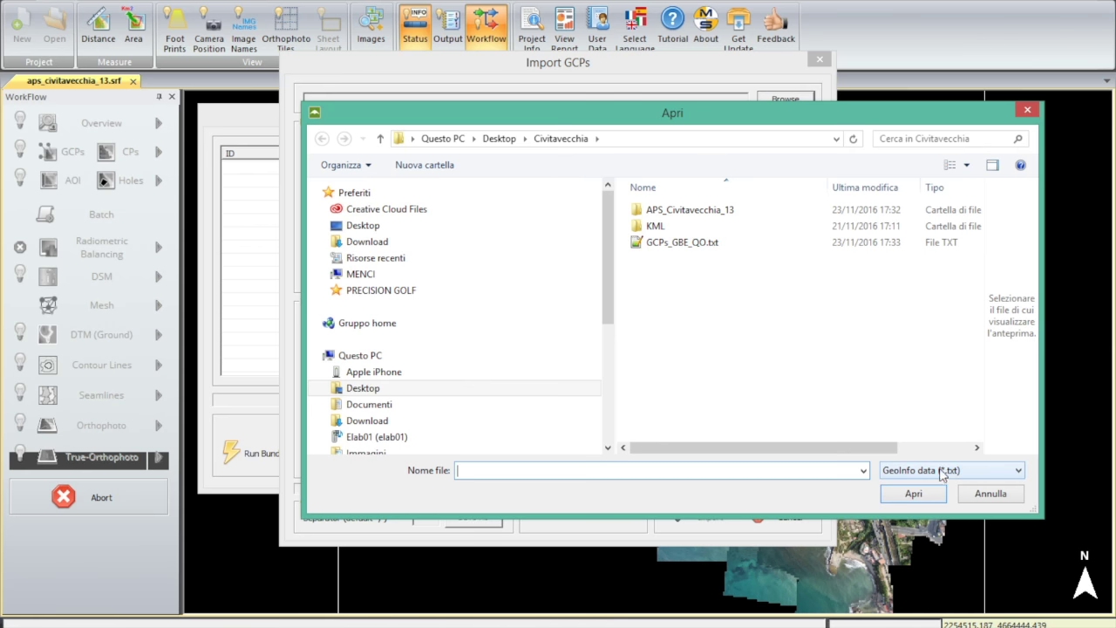
left_click(718, 244)
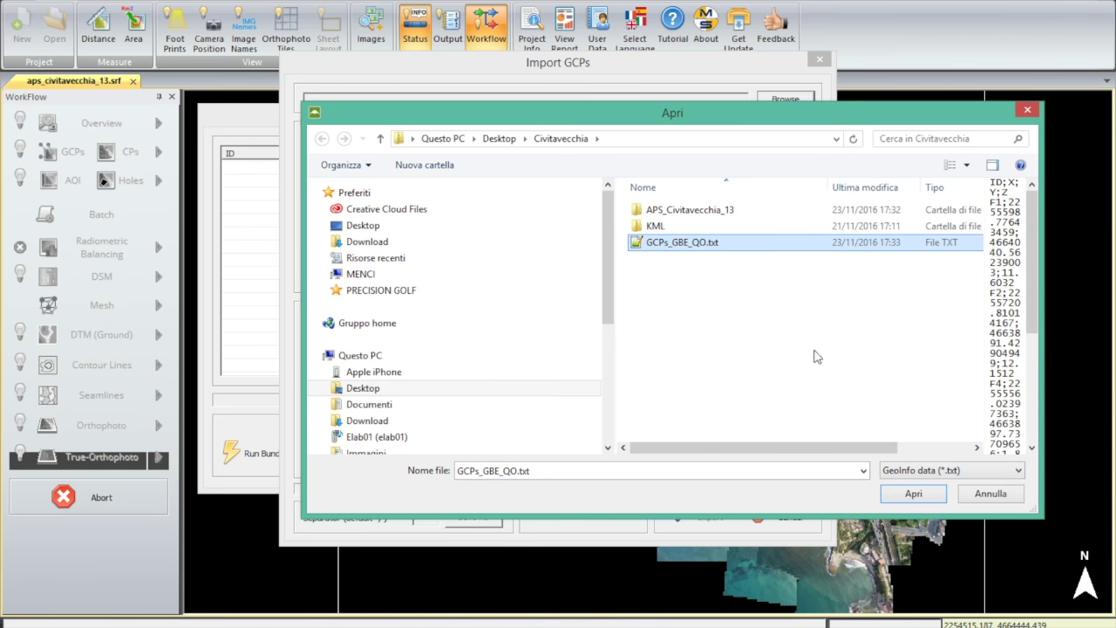
left_click(908, 494)
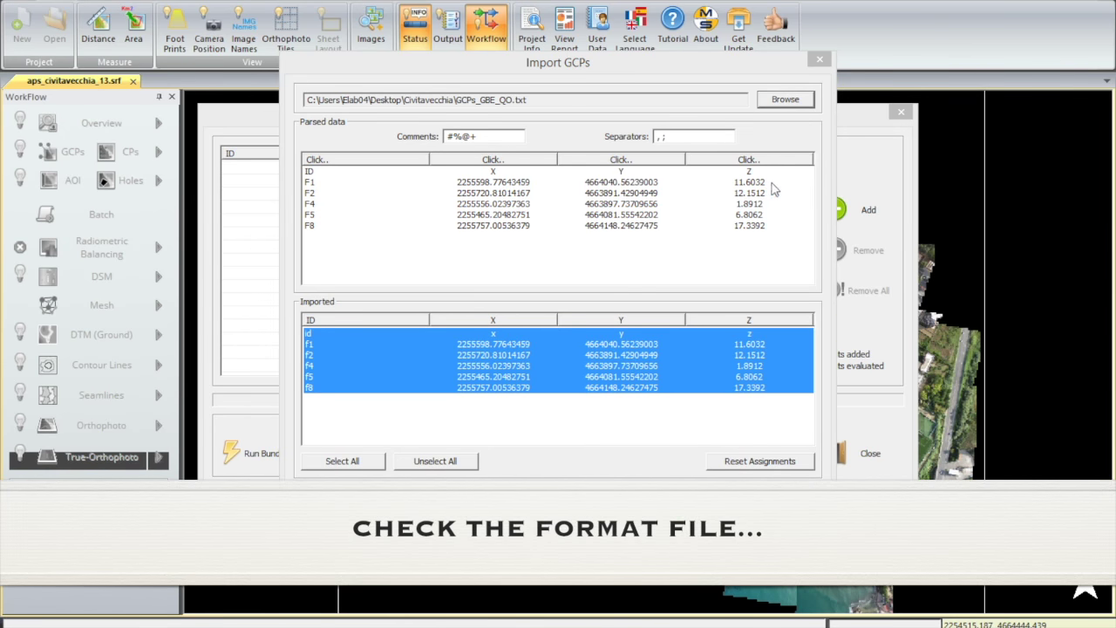
- Keep the column assignments, import all control points, and show their markers
left_click(658, 162)
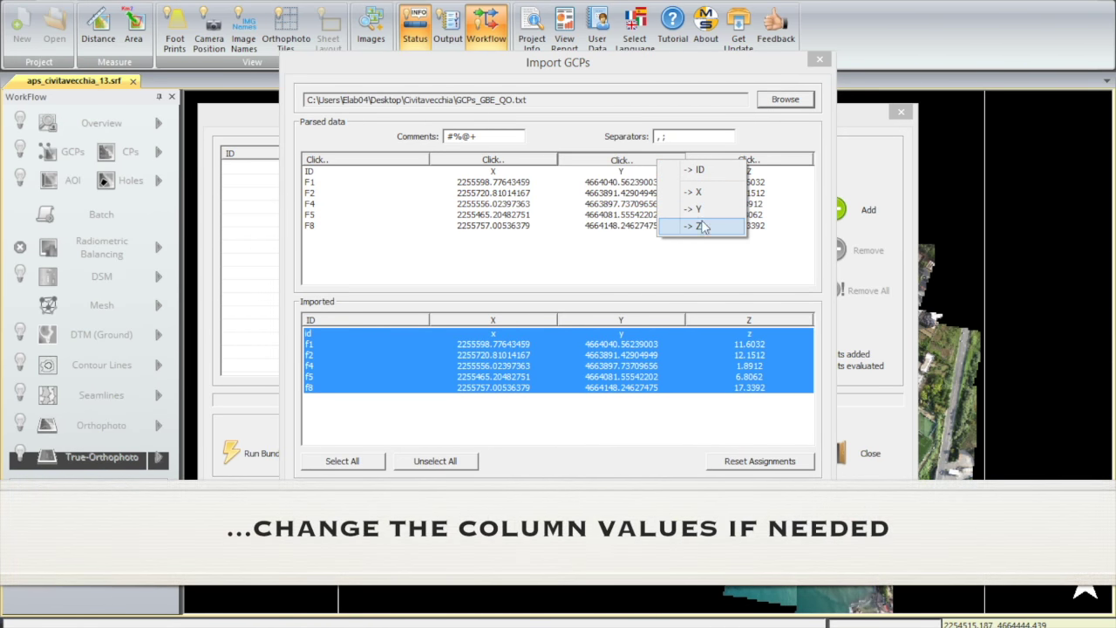
left_click(537, 161)
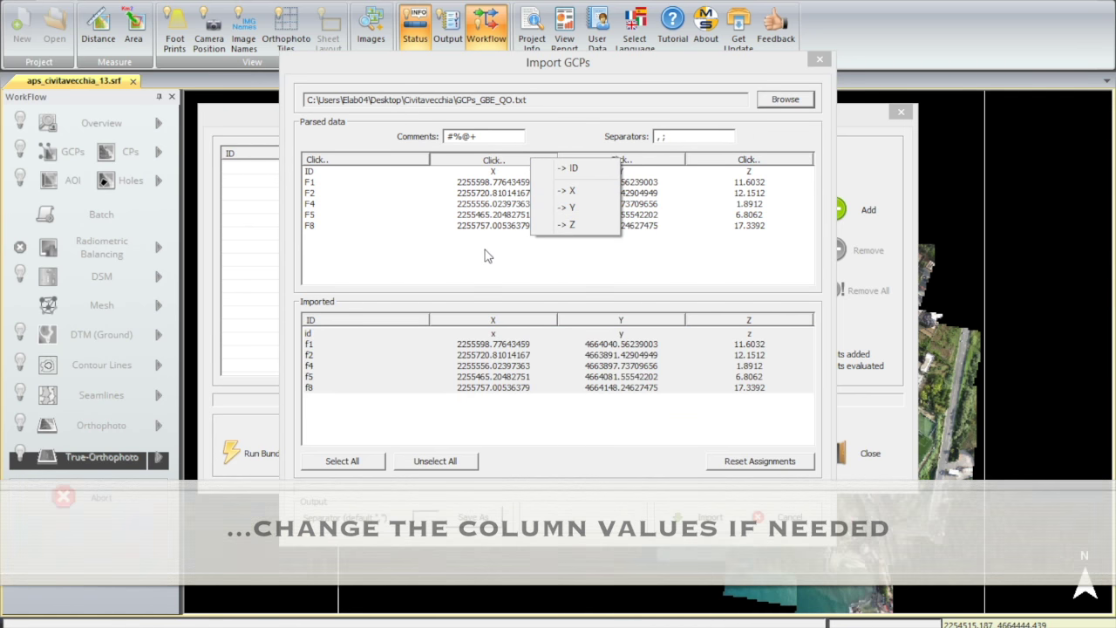
left_click(484, 258)
left_click(342, 465)
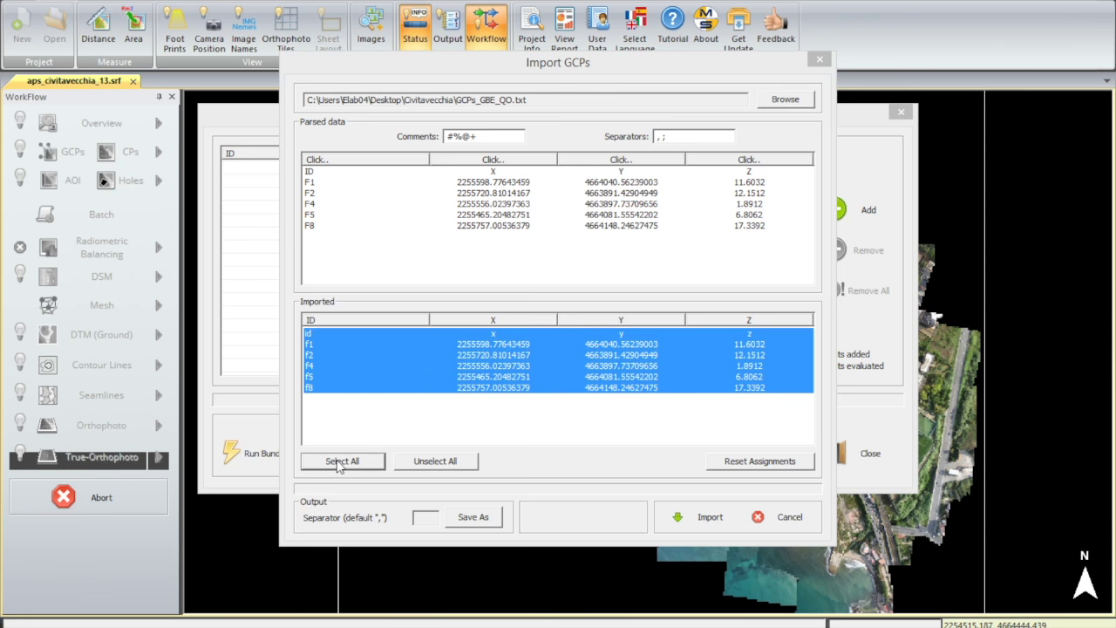
left_click(697, 518)
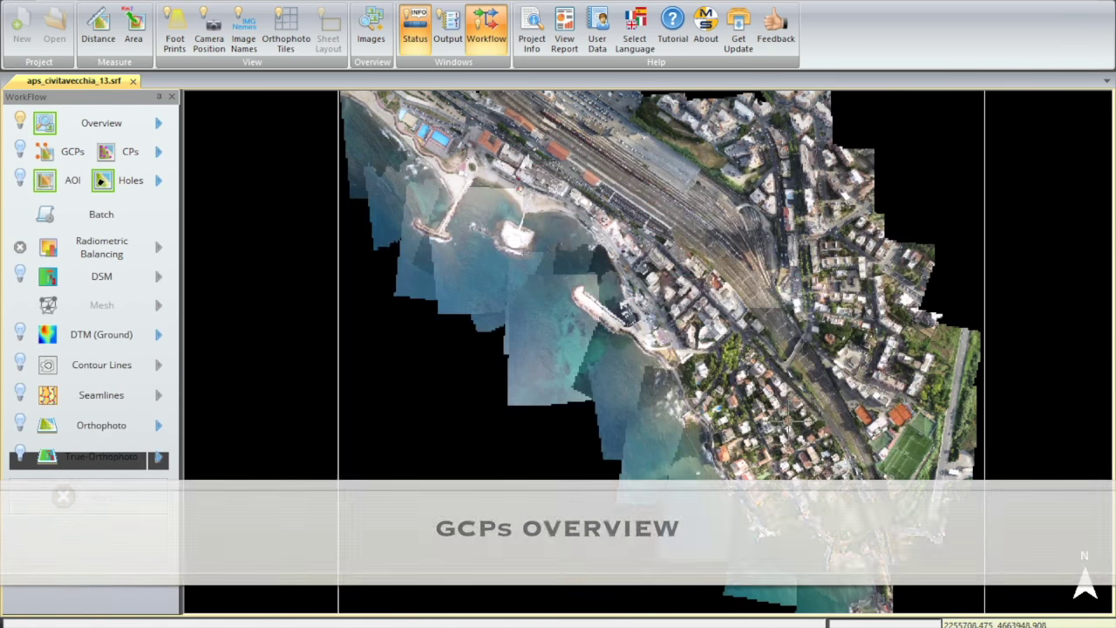
left_click(20, 152)
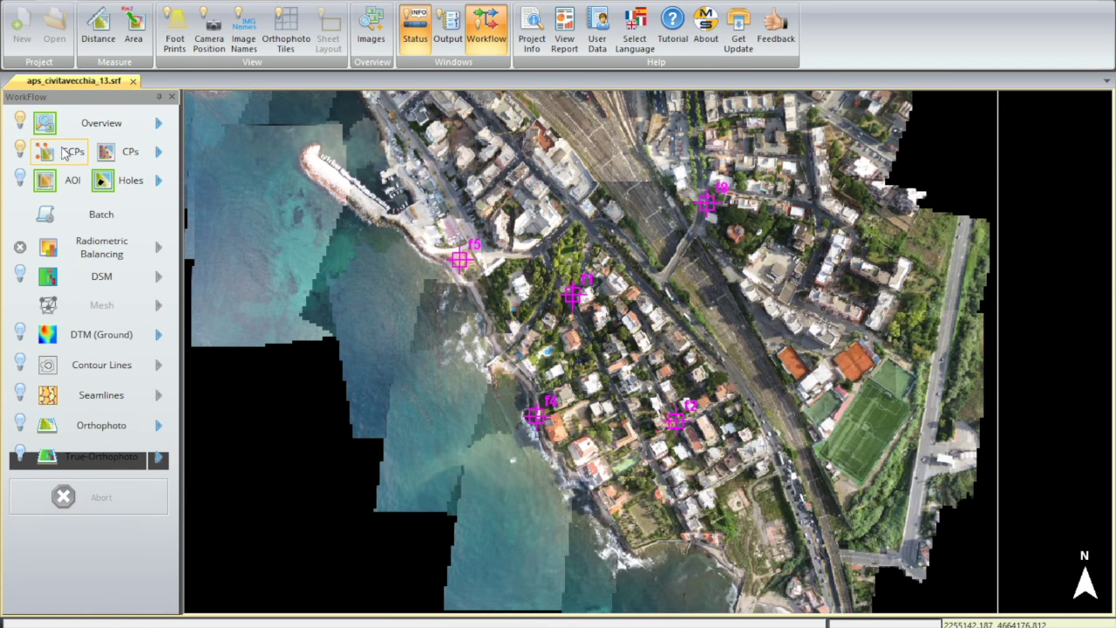
- Begin collimation of control point f1 from the GCPs Manager list
left_click(65, 153)
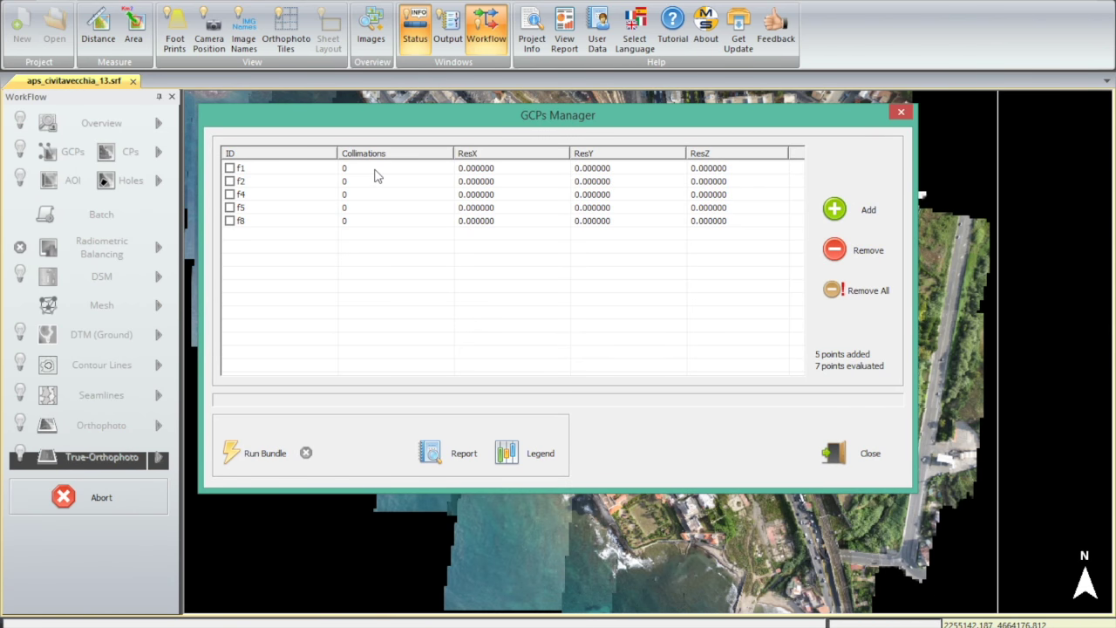
left_click(380, 171)
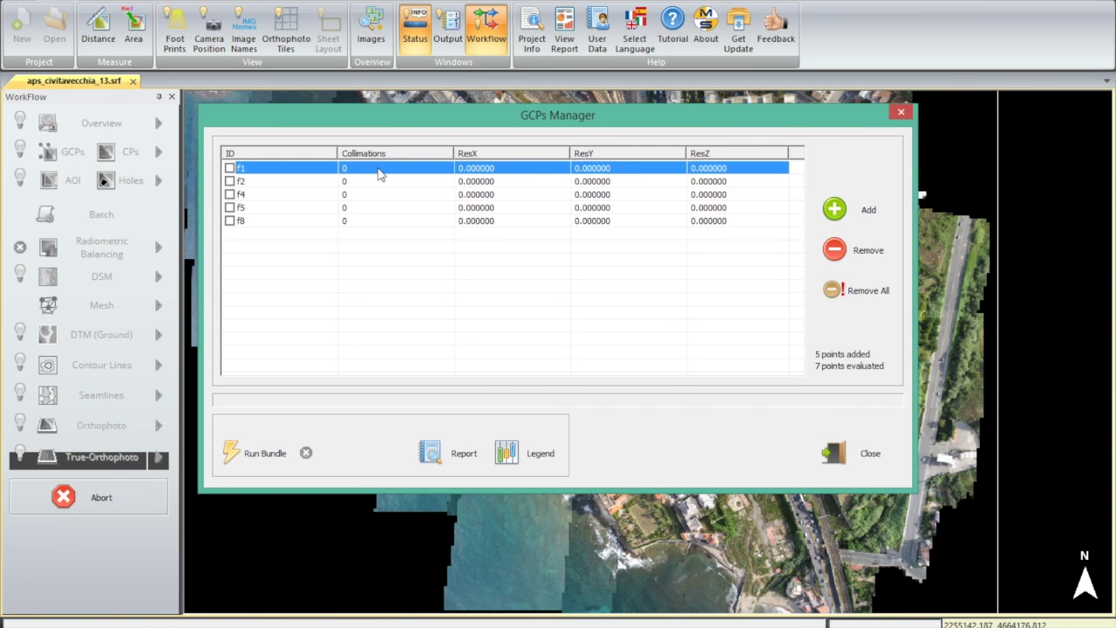
right_click(380, 173)
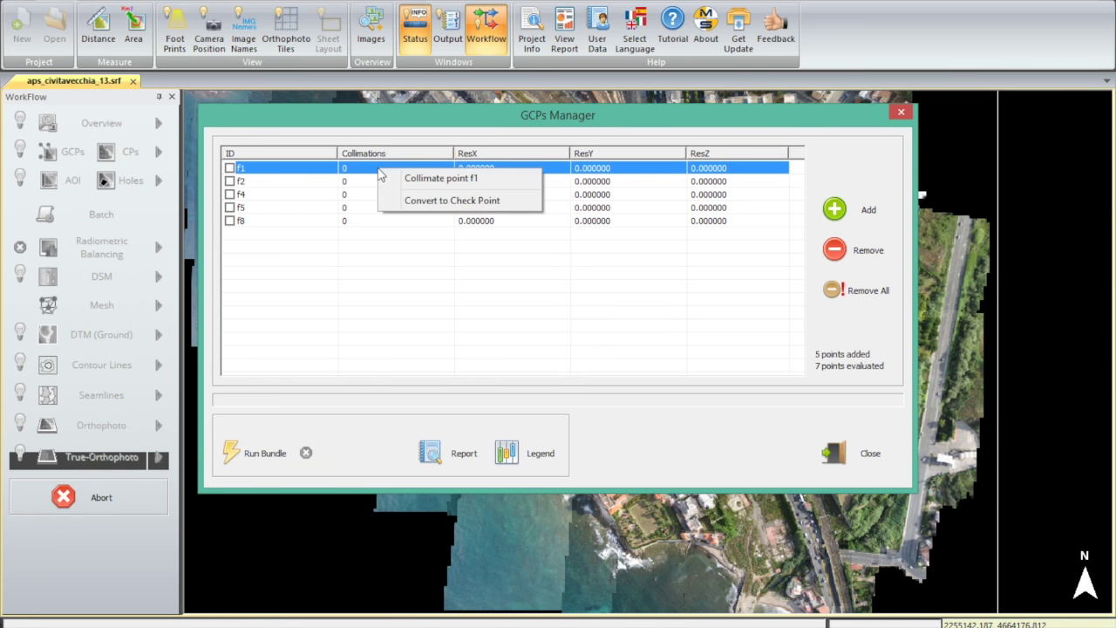
left_click(458, 179)
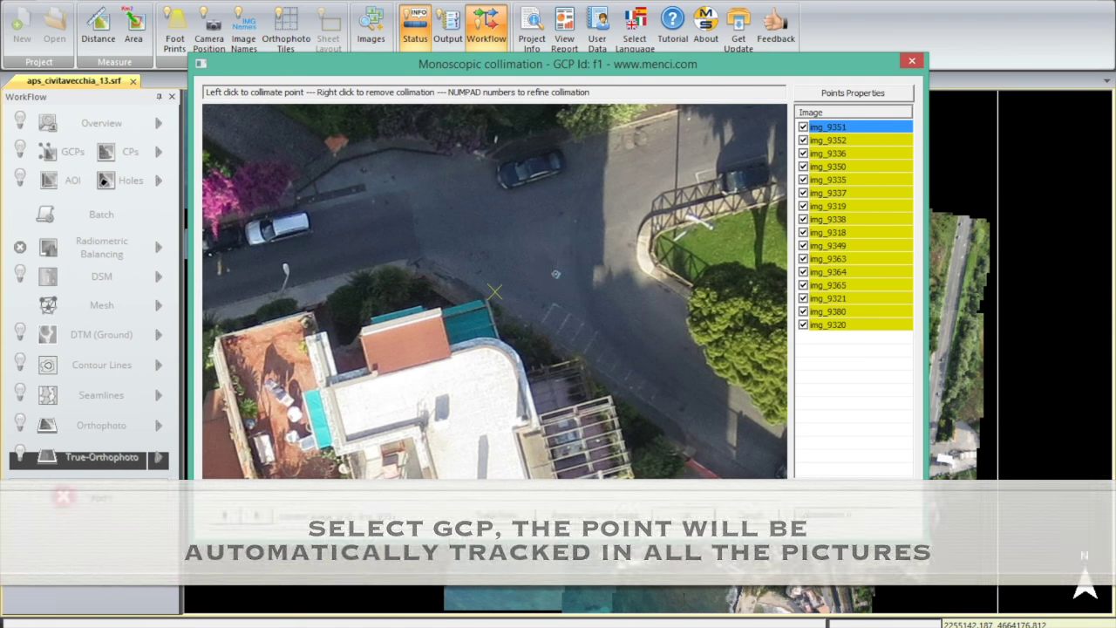
- Mark f1's target centre, review the photos, and drop a bad collimation, leaving 9
scroll(559, 267, "up", 1)
scroll(543, 272, "up", 1)
scroll(529, 276, "up", 1)
scroll(529, 275, "up", 1)
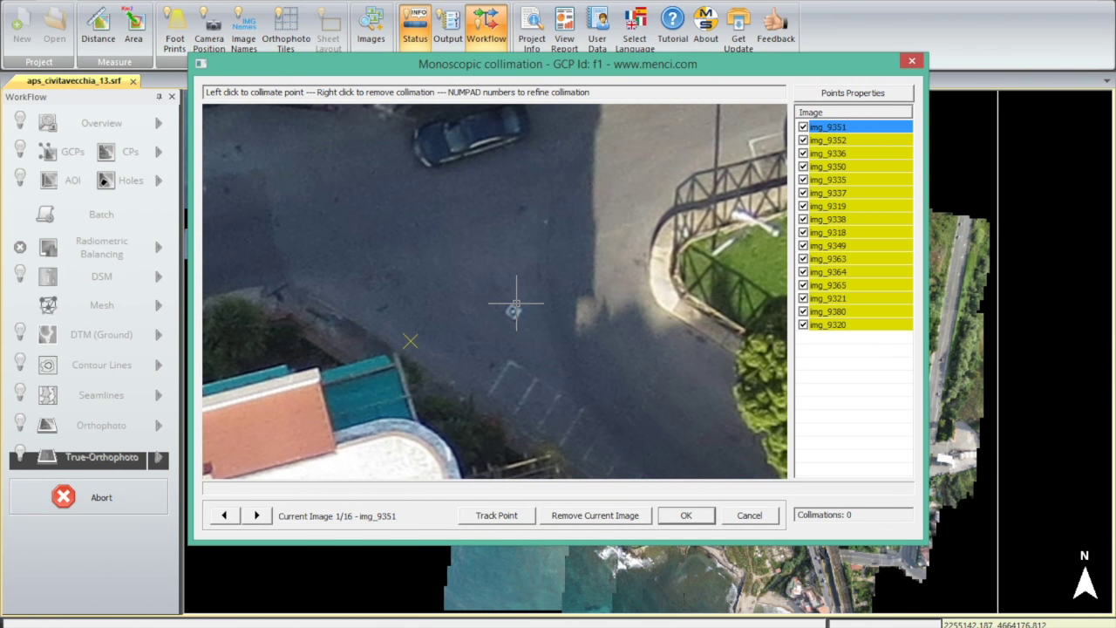
scroll(515, 301, "up", 1)
scroll(527, 306, "up", 1)
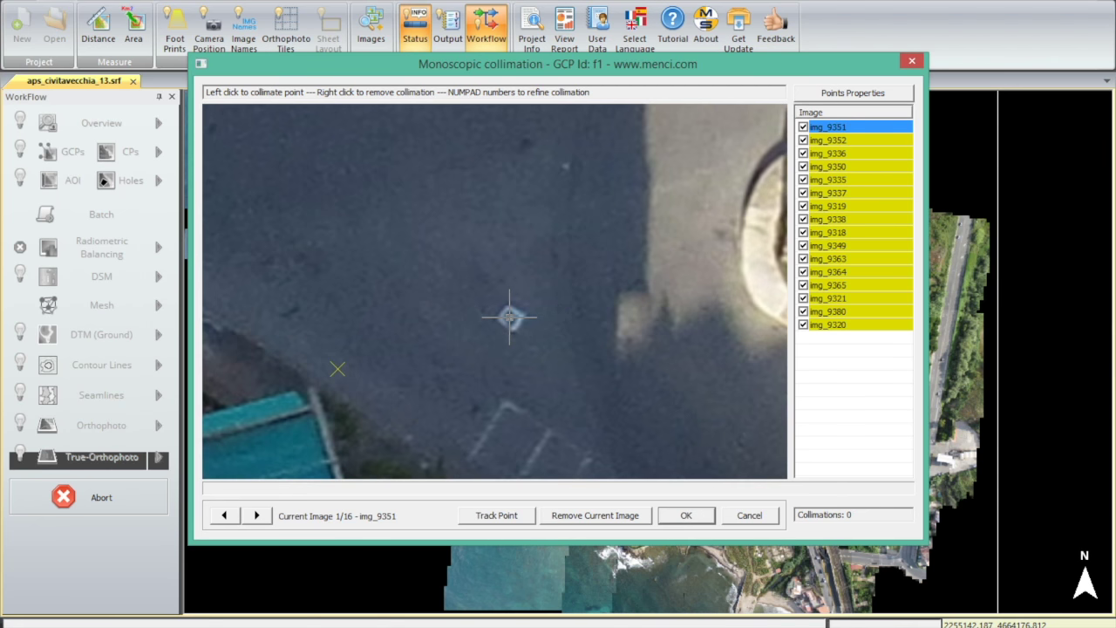
left_click(510, 317)
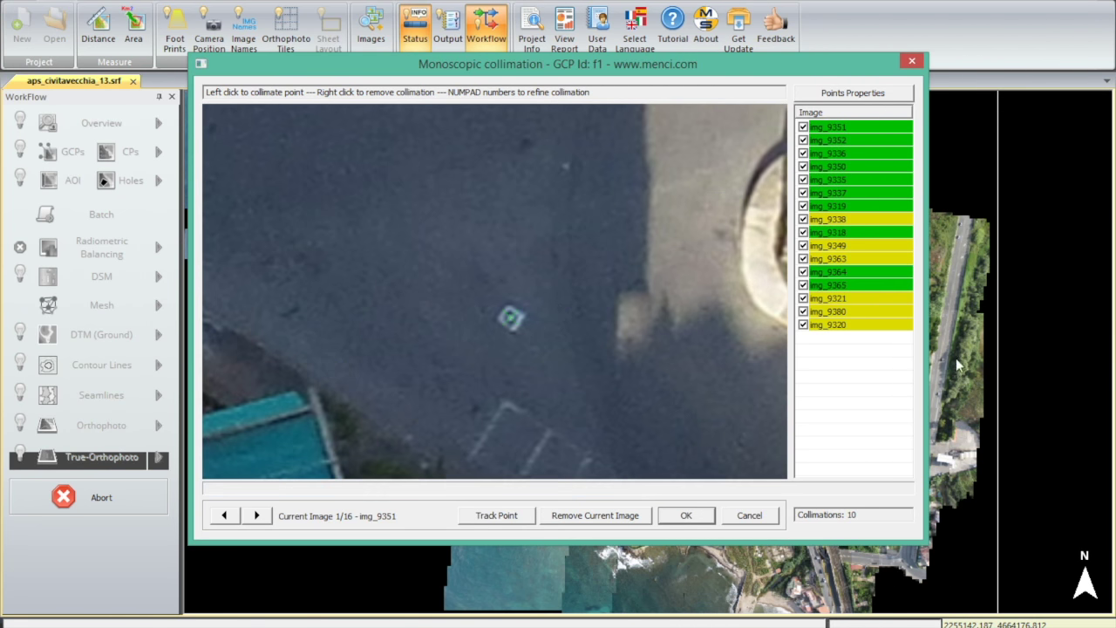
scroll(474, 294, "up", 1)
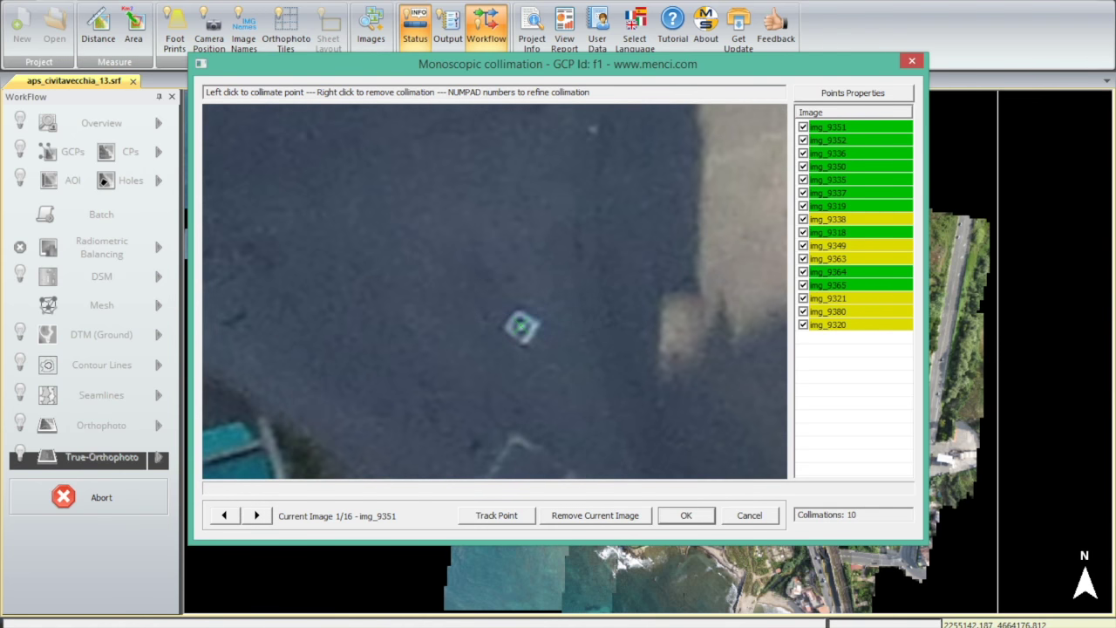
left_click(876, 155)
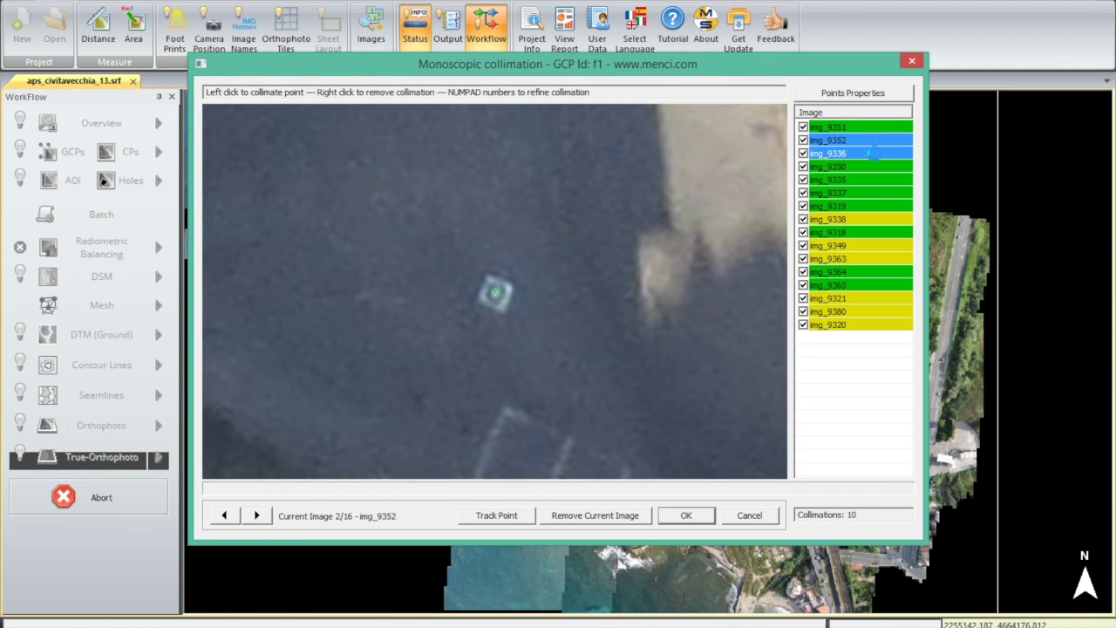
left_click(497, 294)
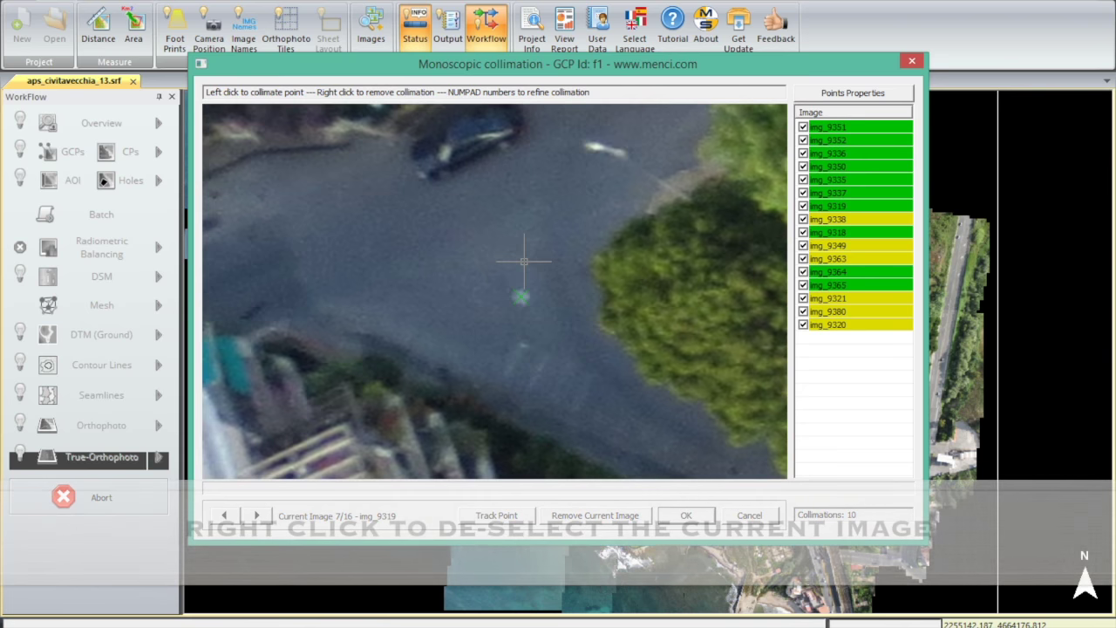
right_click(520, 297)
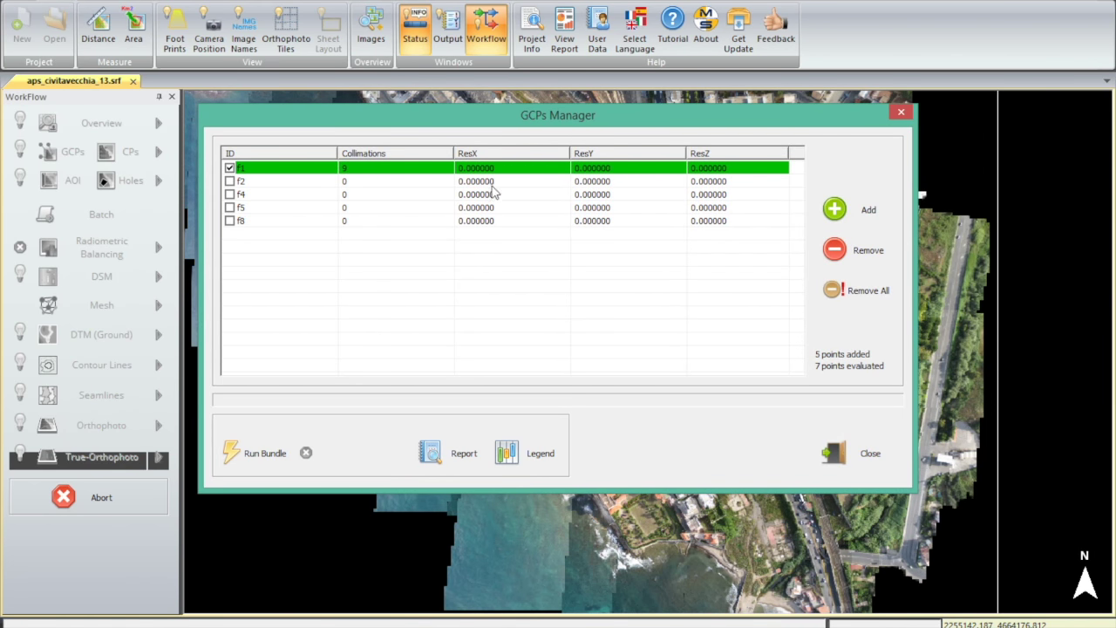
- Collimate point f2, run the bundle for residuals, close the manager, and open the report
right_click(493, 186)
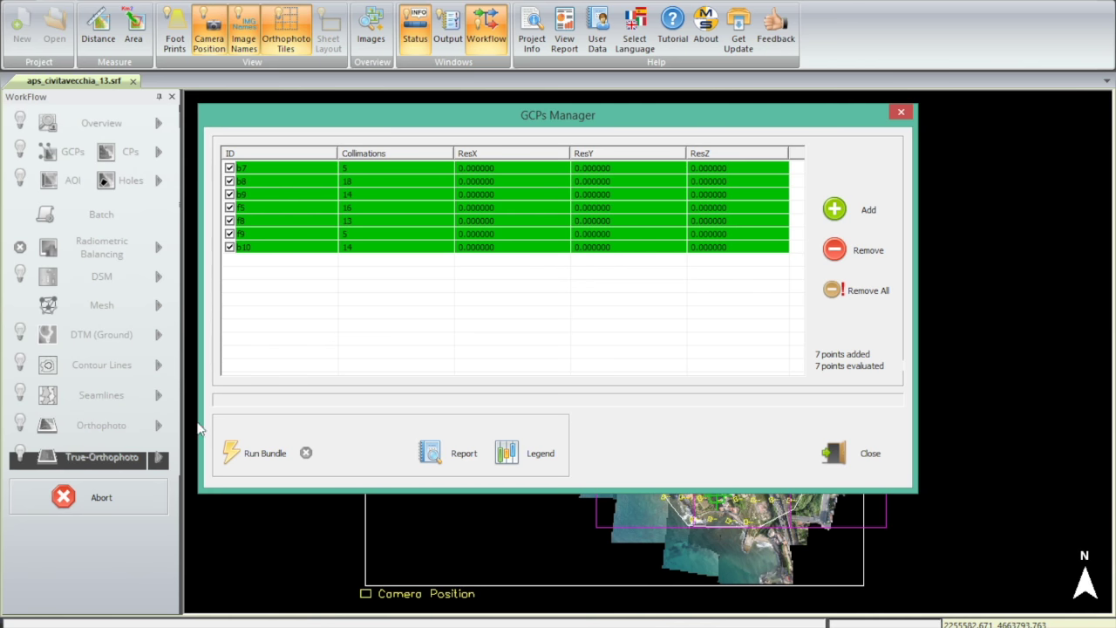
left_click(253, 453)
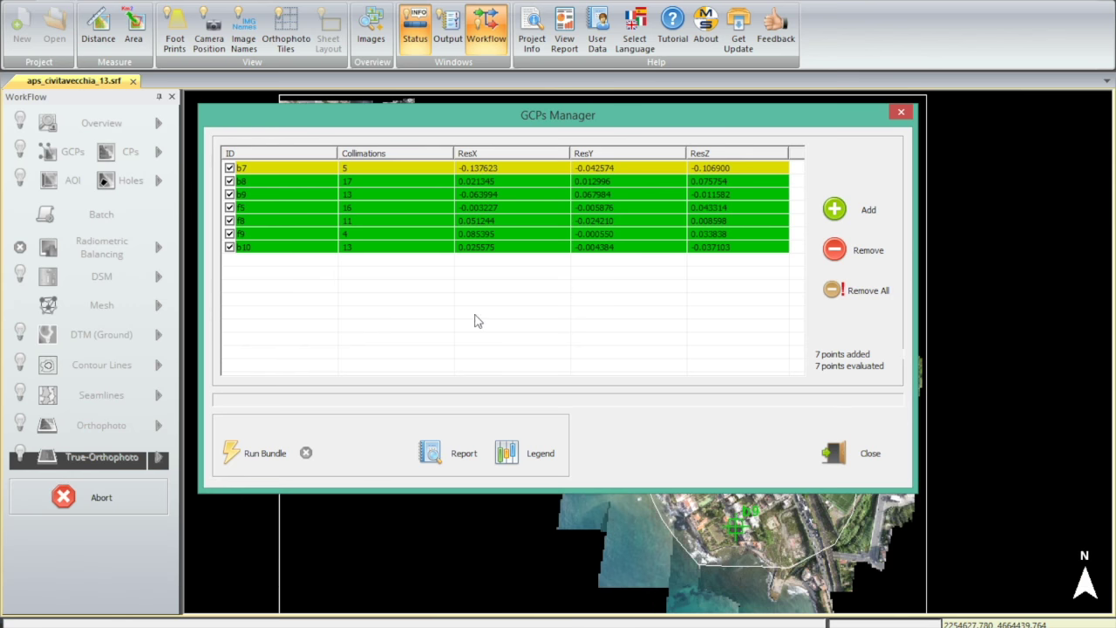
left_click(849, 464)
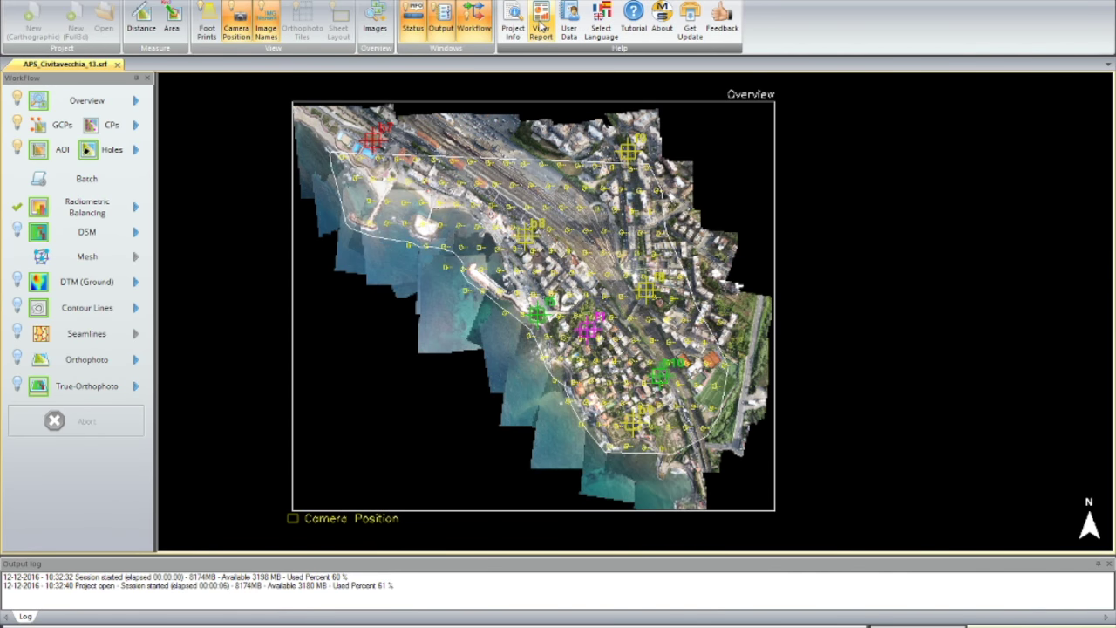
left_click(541, 26)
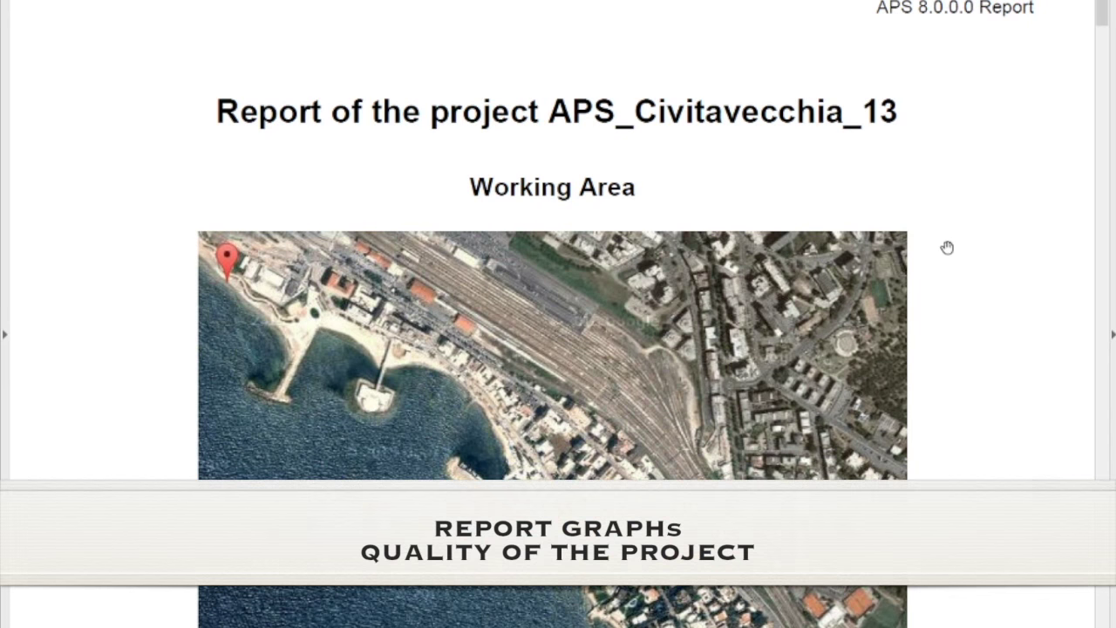
scroll(947, 247, "down", 1, "ctrl")
scroll(953, 251, "down", 1, "ctrl")
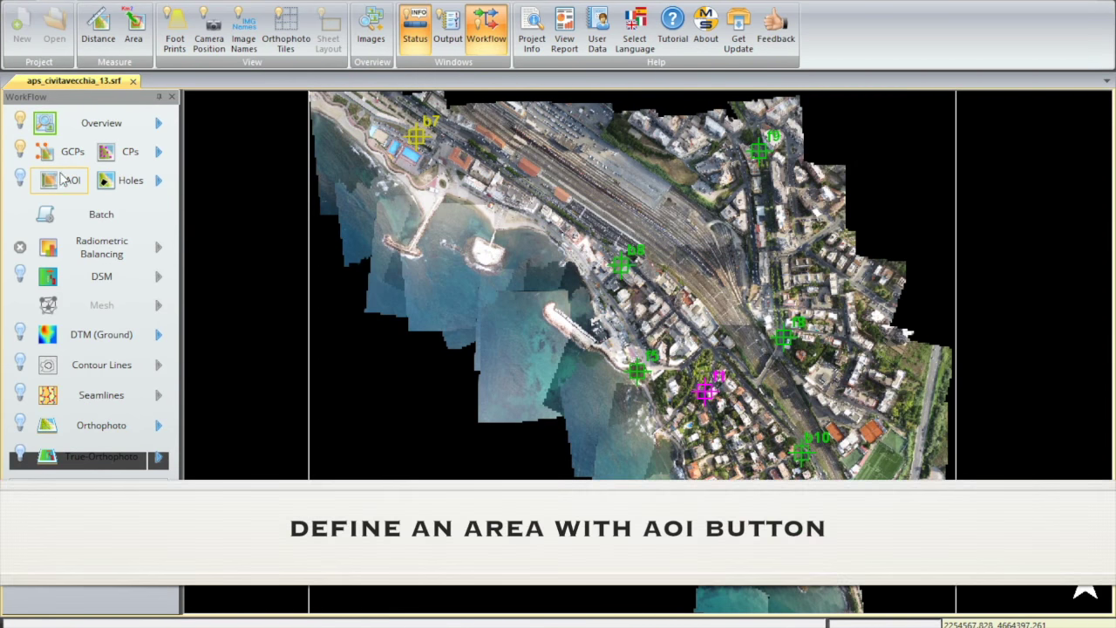
- Draw a closed AOI polygon around the harbour, football field, shore and northwest town
left_click(59, 186)
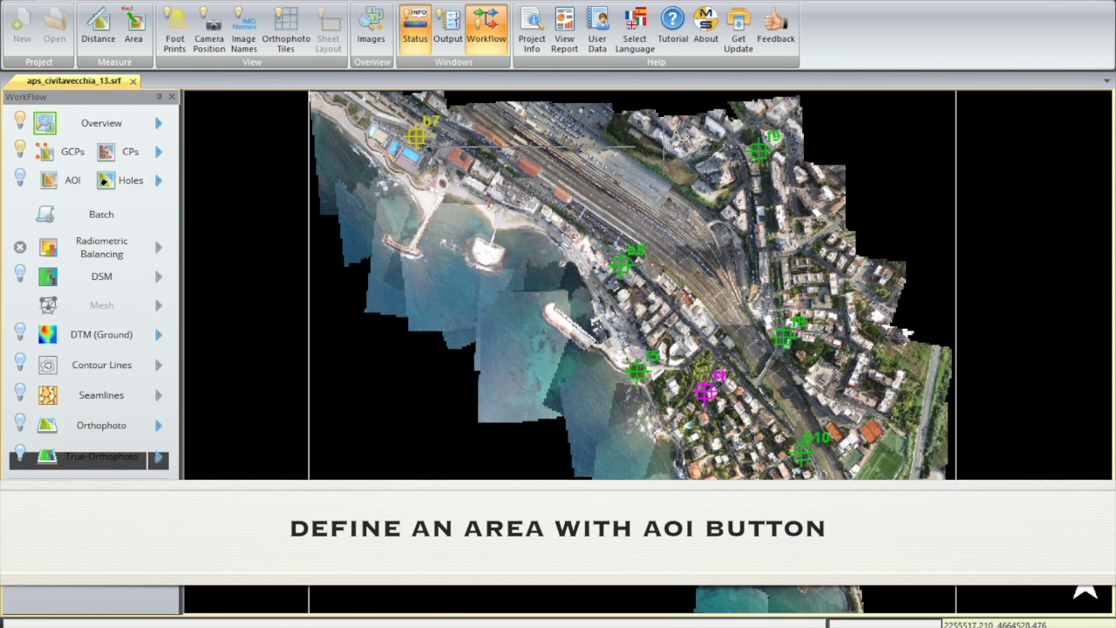
left_click(792, 147)
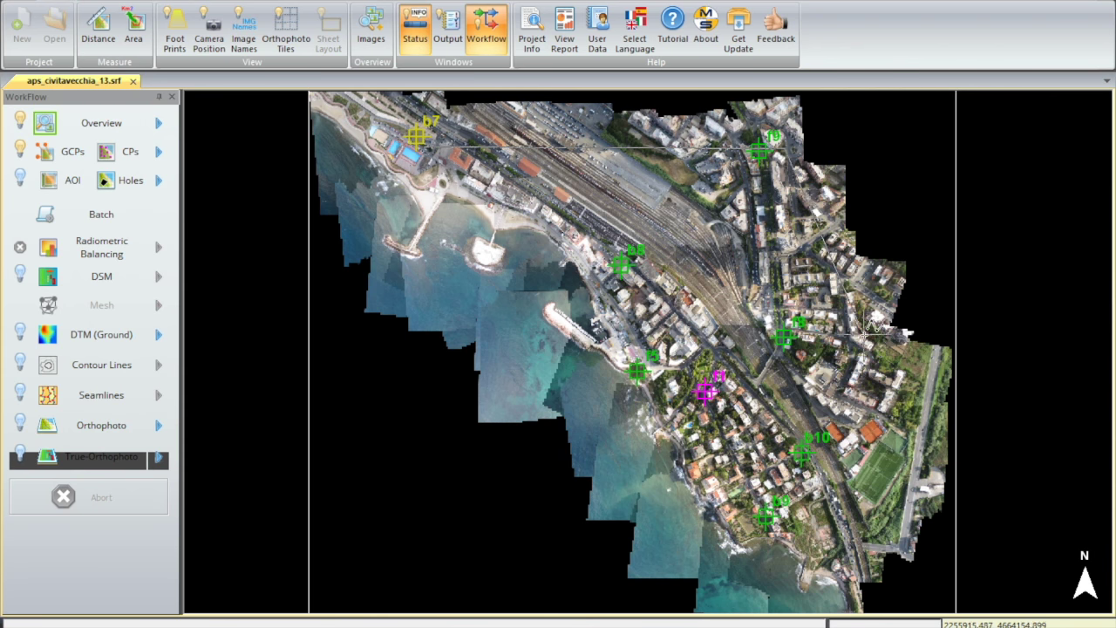
left_click(903, 432)
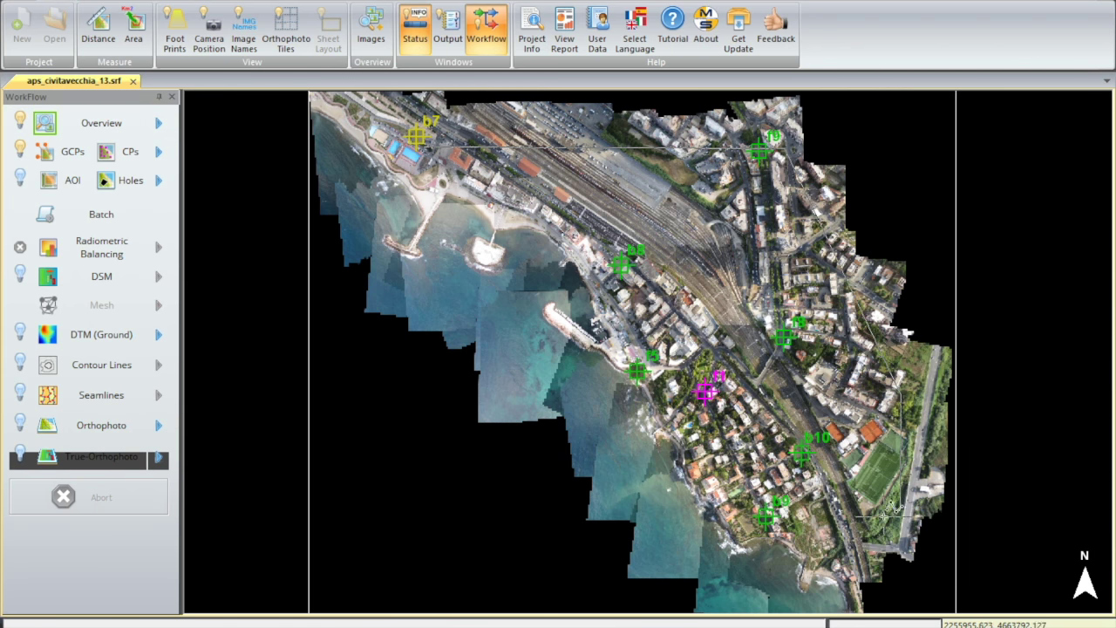
left_click(728, 567)
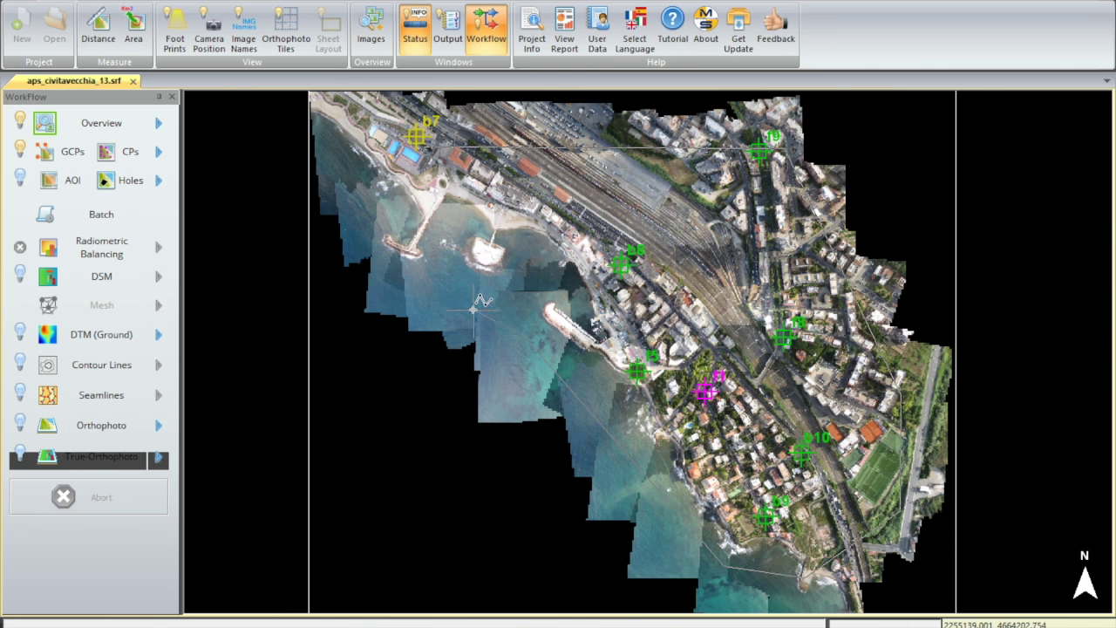
left_click(391, 274)
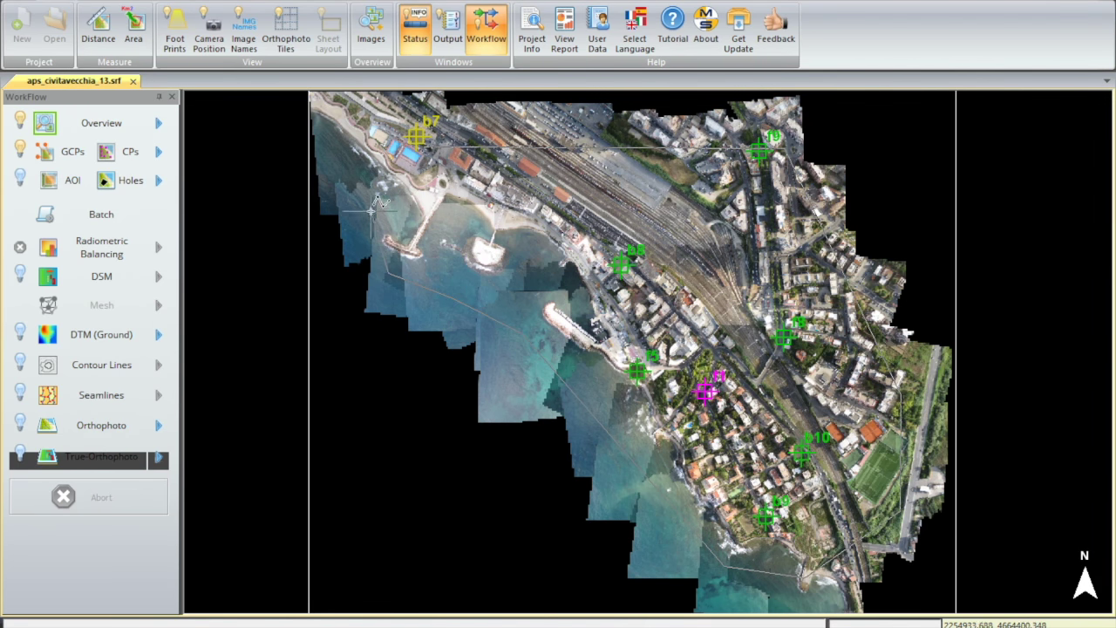
right_click(358, 152)
left_click(408, 178)
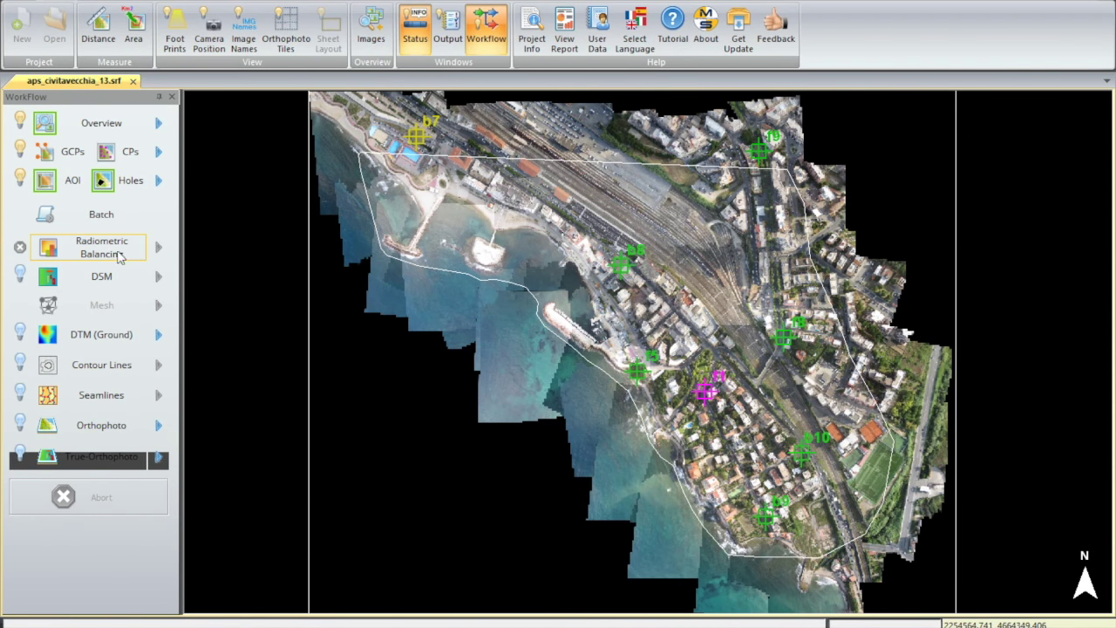
- Run radiometric balancing, then bring up DSM Generation showing a 0.249385 m reconstruction step
left_click(71, 249)
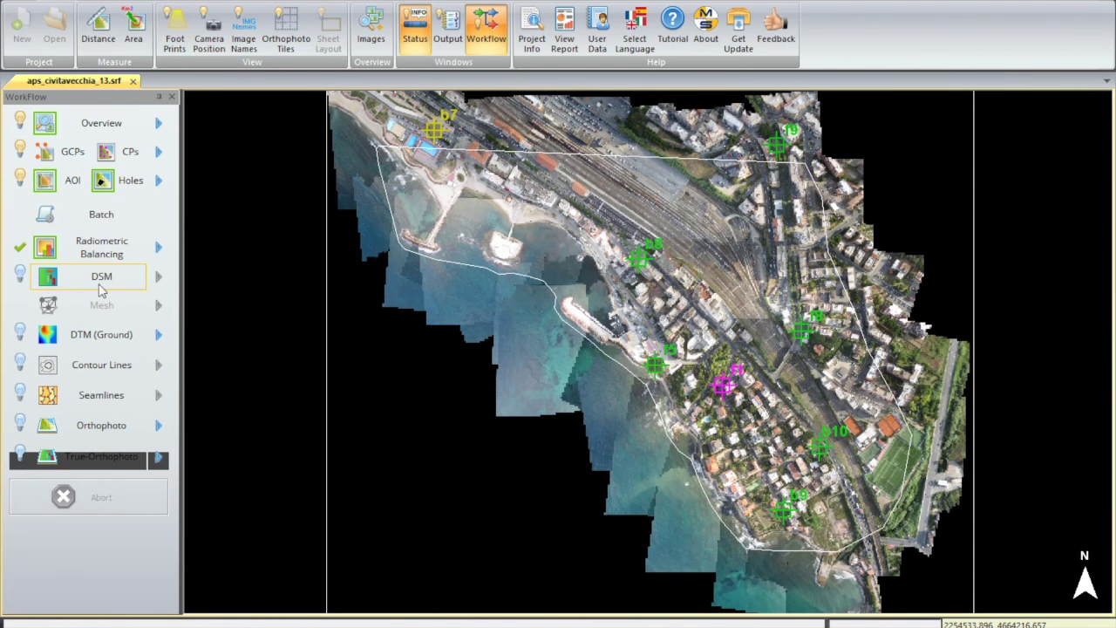
left_click(72, 281)
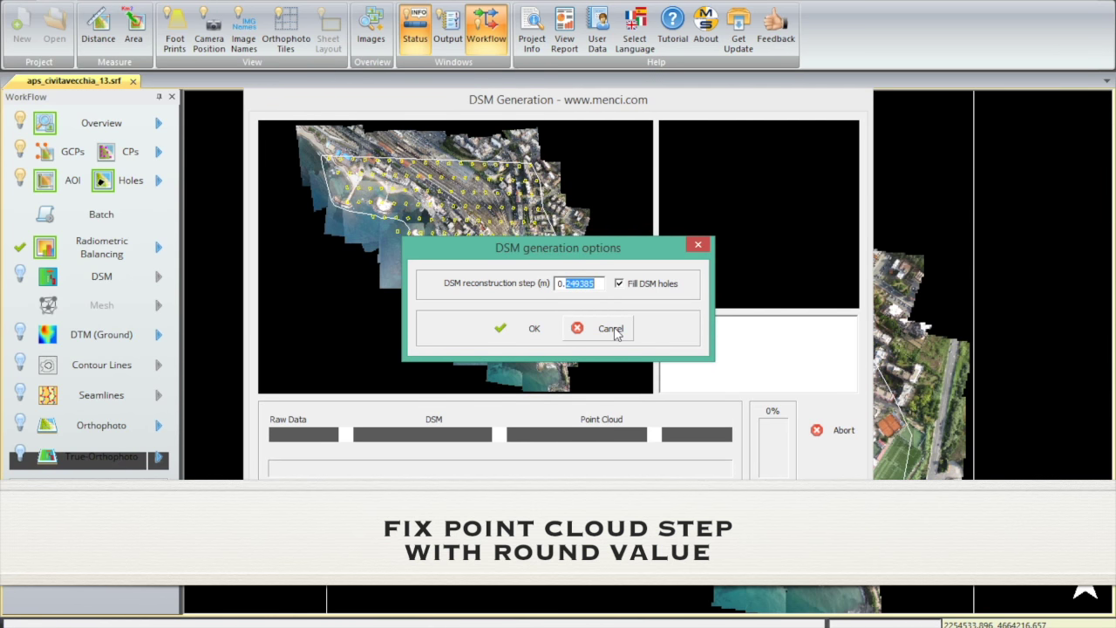
- Generate the DSM at a 0.25 m reconstruction step and zoom into the height-coloured result
type("2")
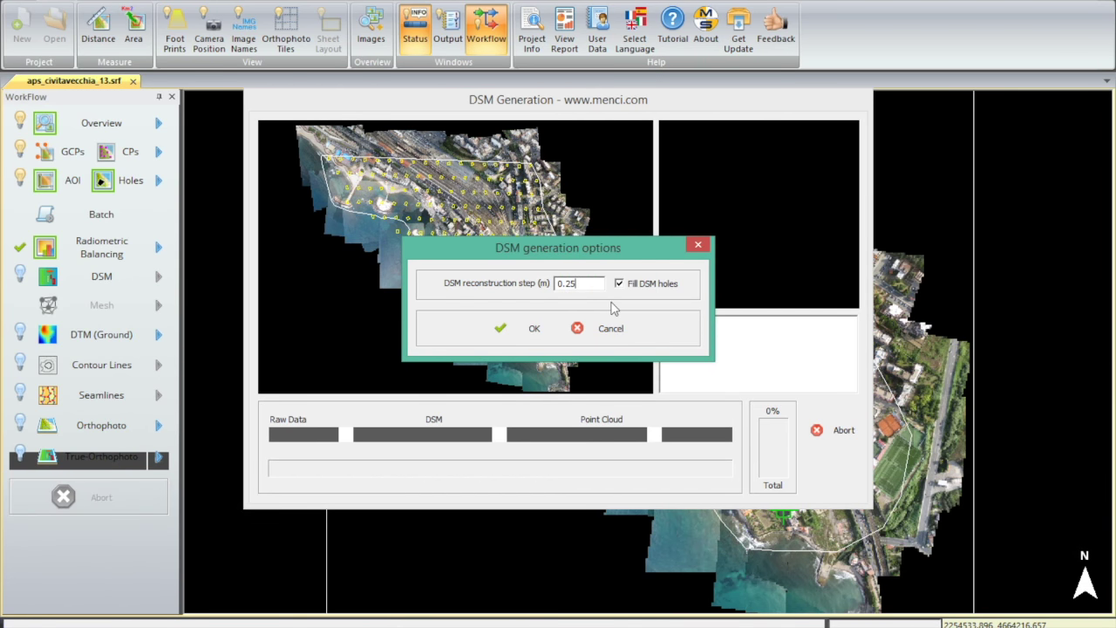
left_click(514, 328)
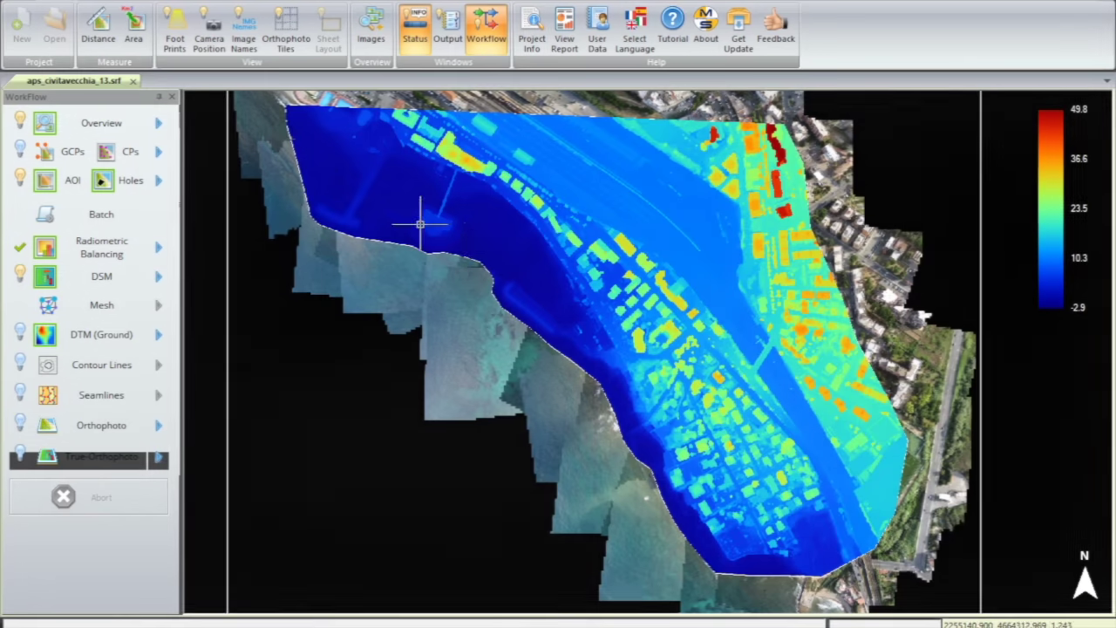
scroll(419, 225, "up", 3)
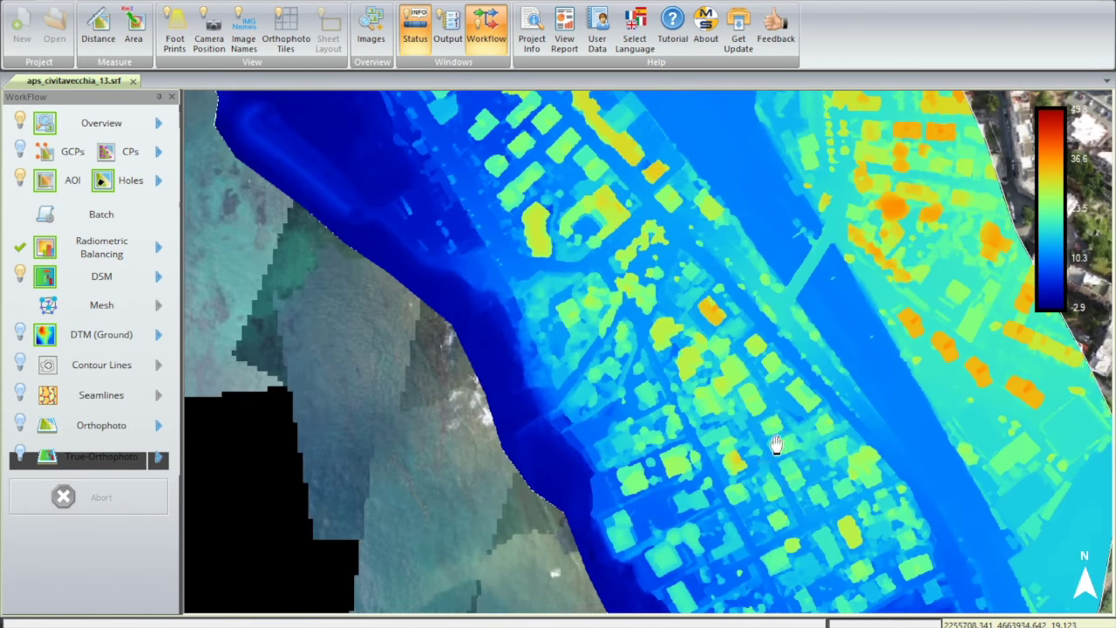
scroll(773, 445, "down", 1)
scroll(578, 262, "up", 1)
scroll(602, 391, "up", 1)
scroll(605, 212, "down", 1)
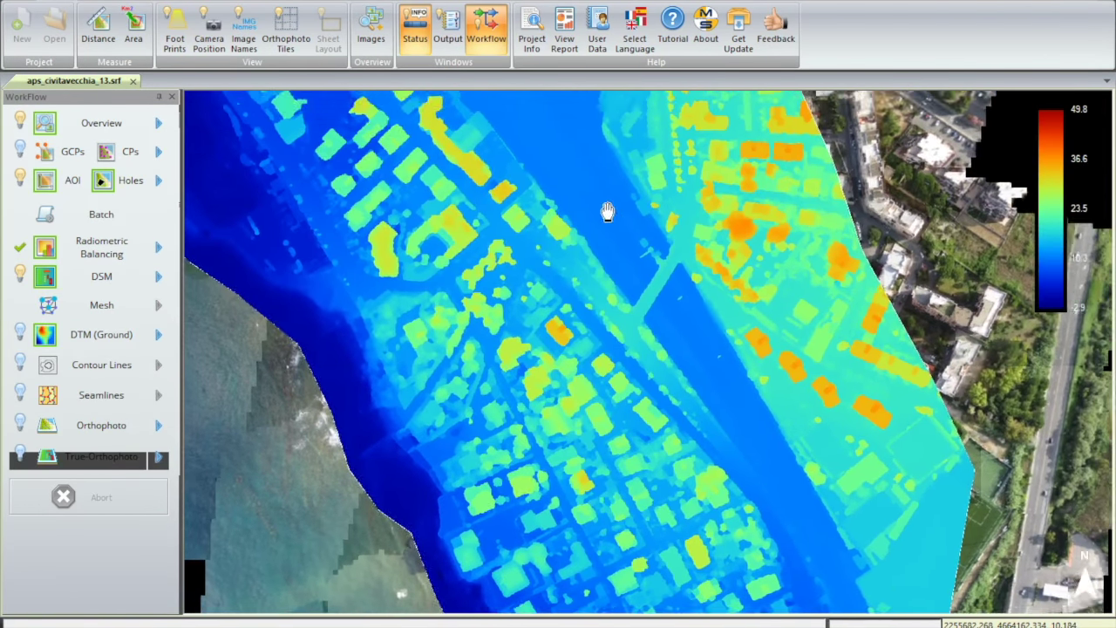
scroll(606, 212, "up", 1)
scroll(547, 183, "up", 1)
scroll(622, 349, "down", 1)
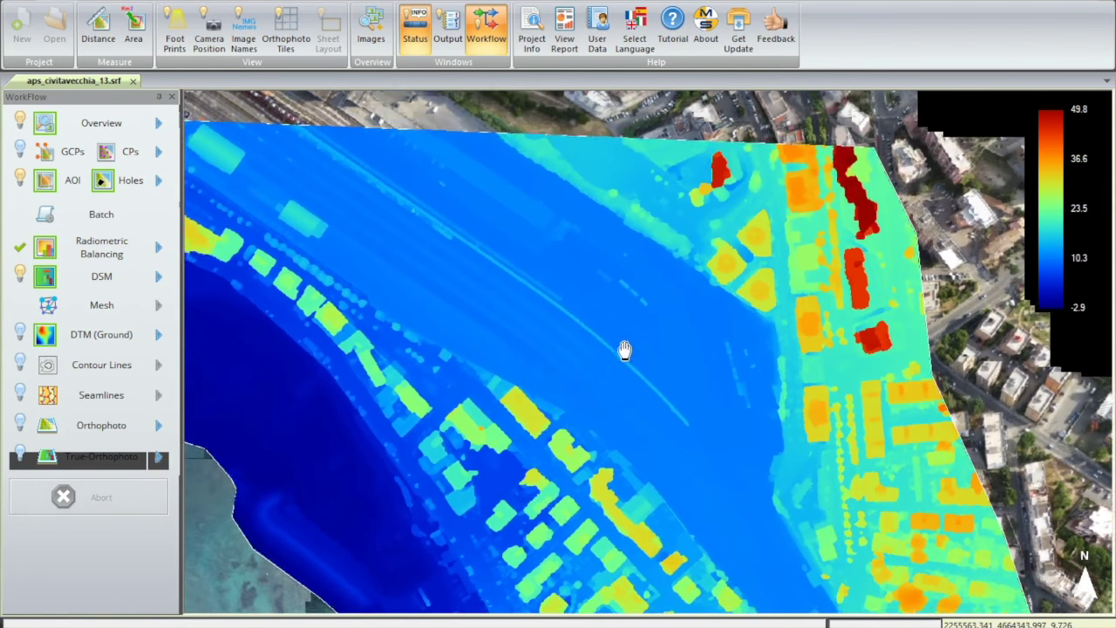
scroll(506, 192, "up", 1)
scroll(657, 194, "up", 1)
scroll(657, 194, "up", 1)
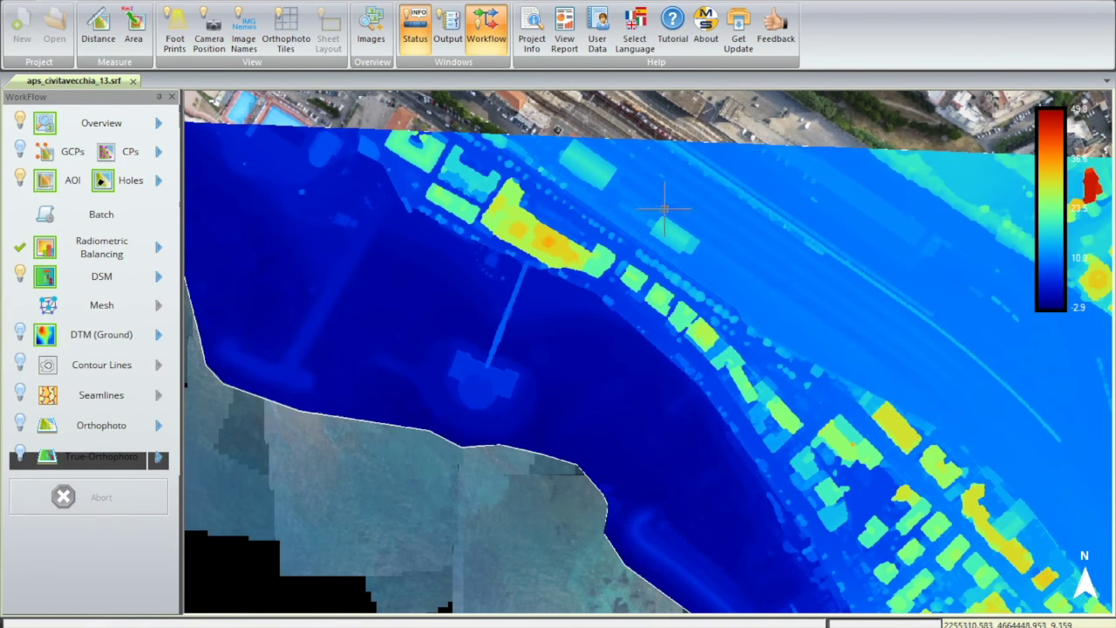
scroll(663, 200, "up", 1)
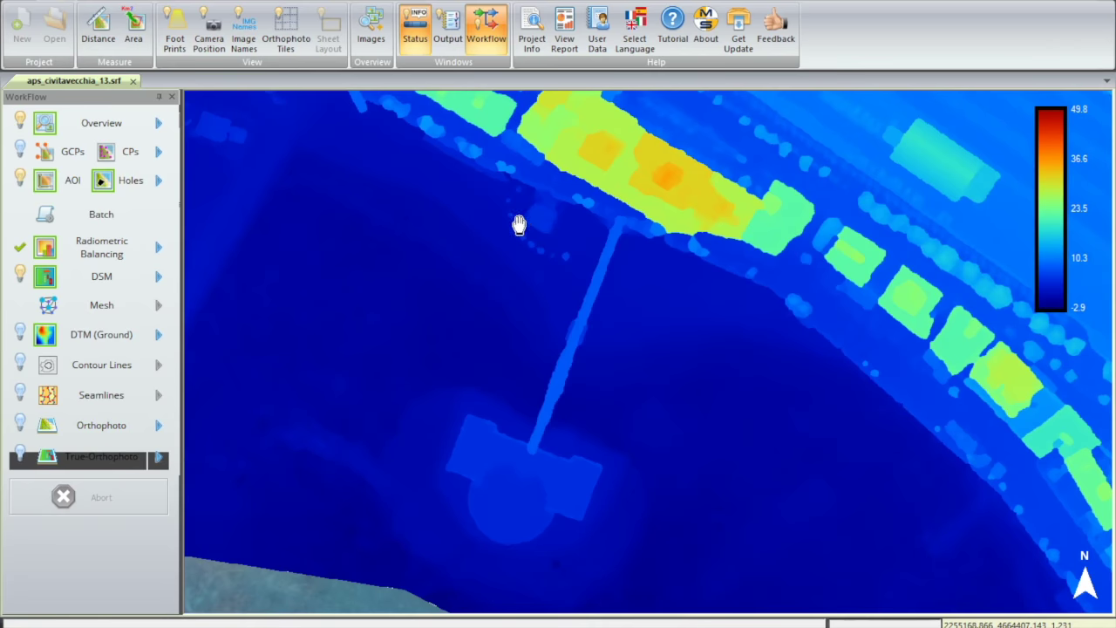
- Pan the DSM toward the shoreline, zoom back out, and start DTM (Ground) generation
left_click_drag(518, 224, 489, 294)
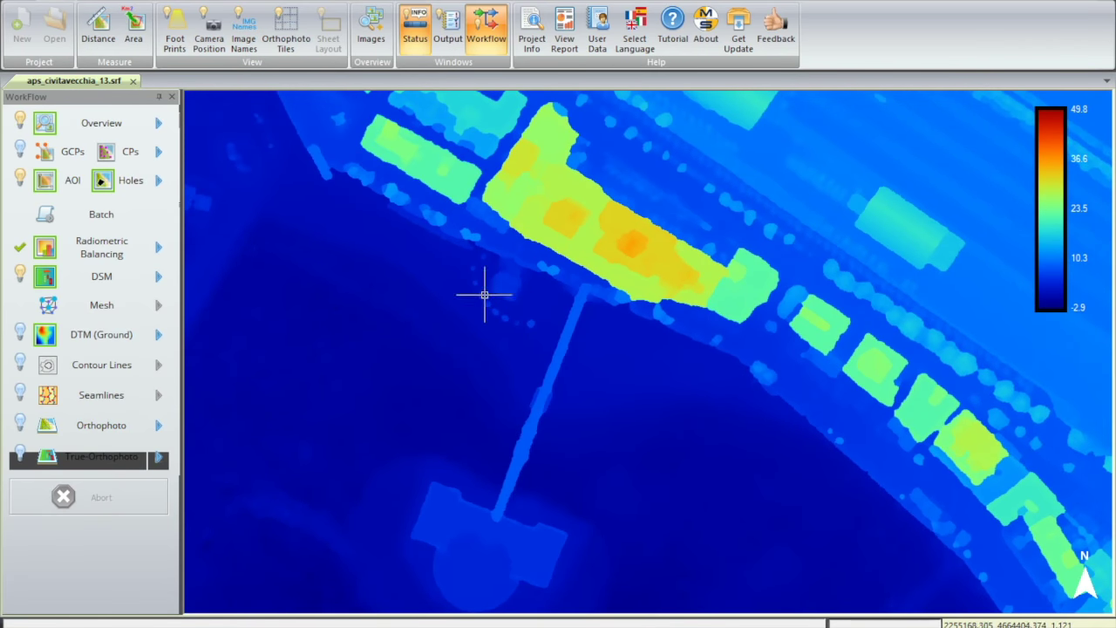
scroll(491, 294, "down", 2)
scroll(649, 282, "down", 1)
scroll(650, 282, "down", 1)
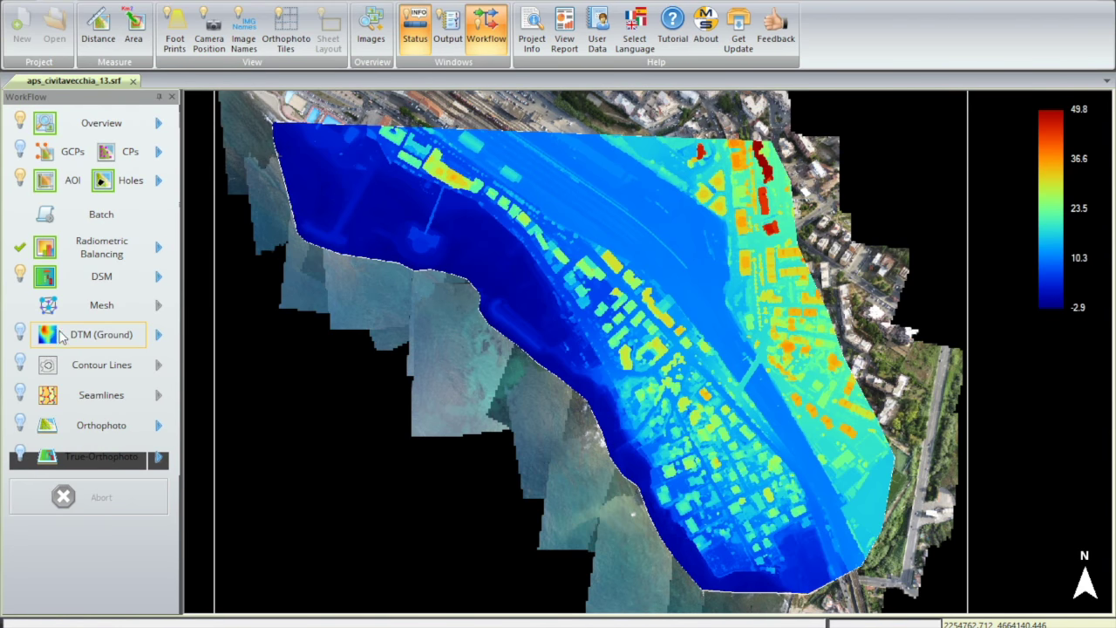
left_click(114, 341)
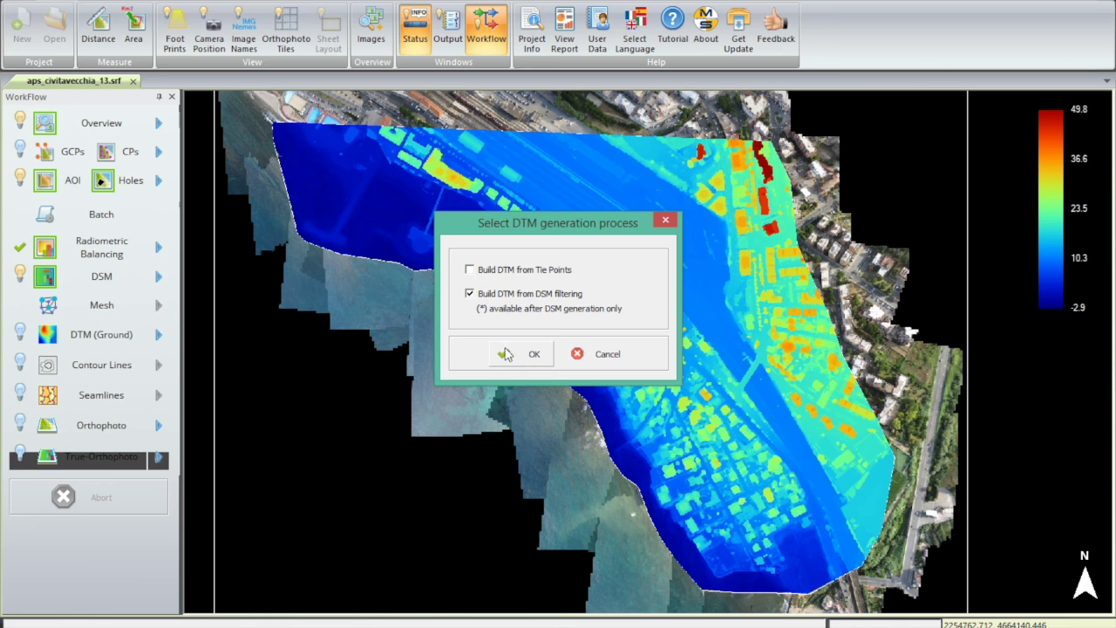
- Compute the ground DTM from DSM filtering with Urban ground type and adjusted curvature threshold
left_click(533, 358)
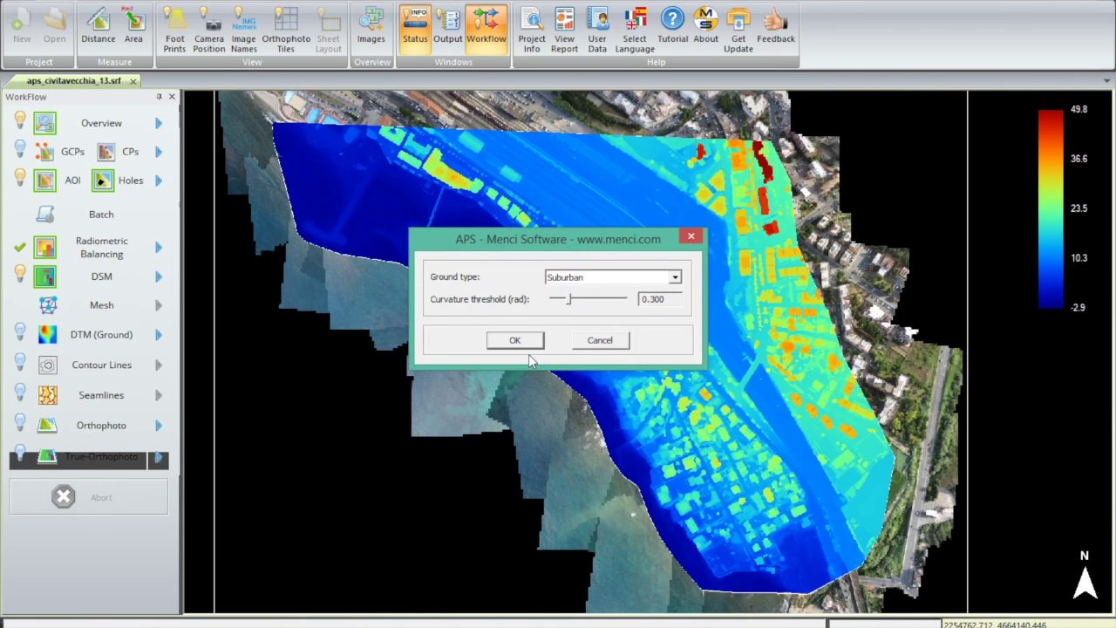
mouse_move(553, 251)
left_mouse_down()
mouse_move(512, 270)
mouse_move(388, 395)
left_mouse_up()
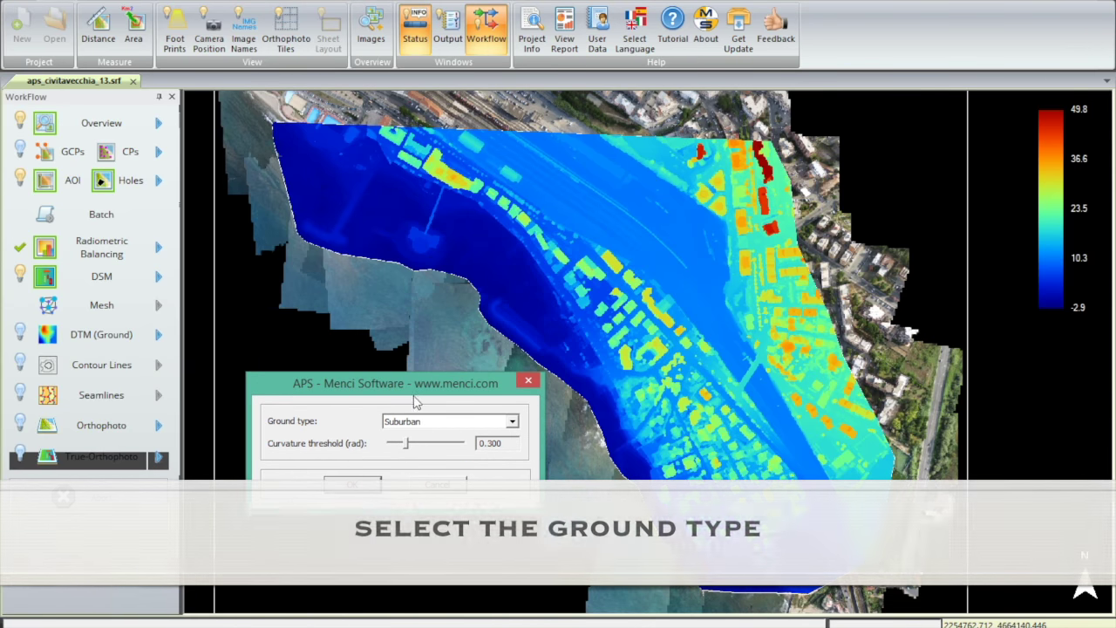
left_click(513, 423)
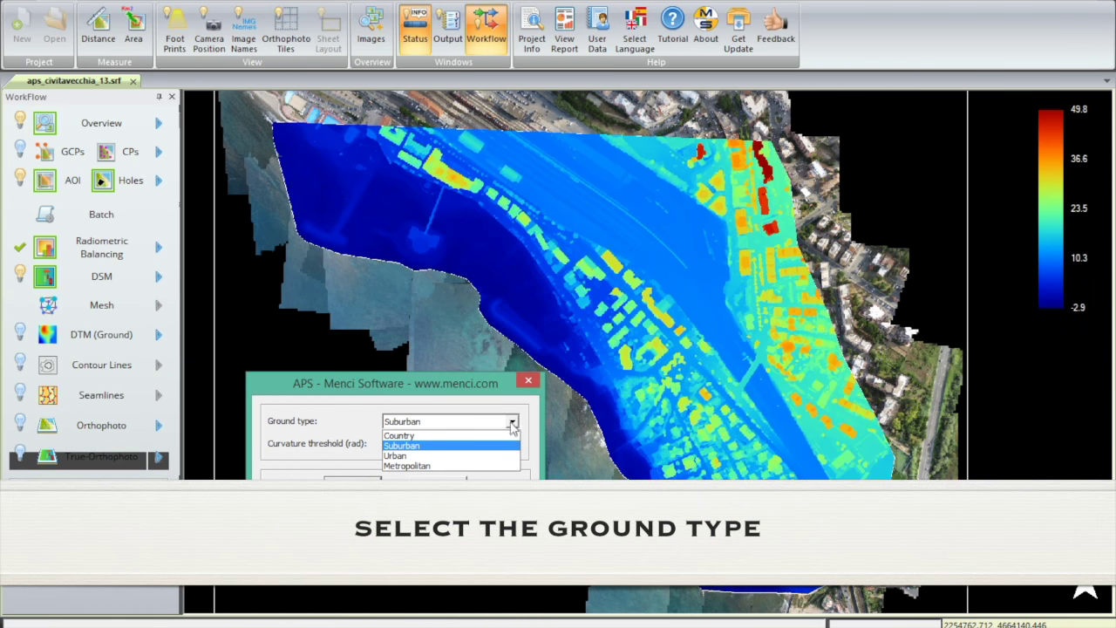
left_click(481, 457)
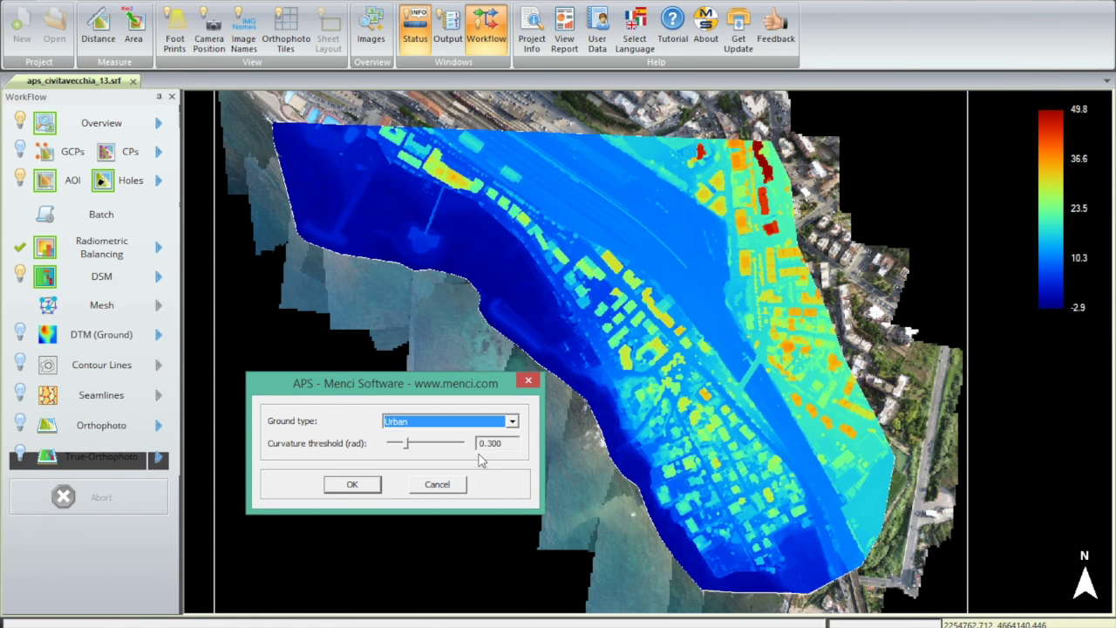
left_click_drag(406, 447, 425, 446)
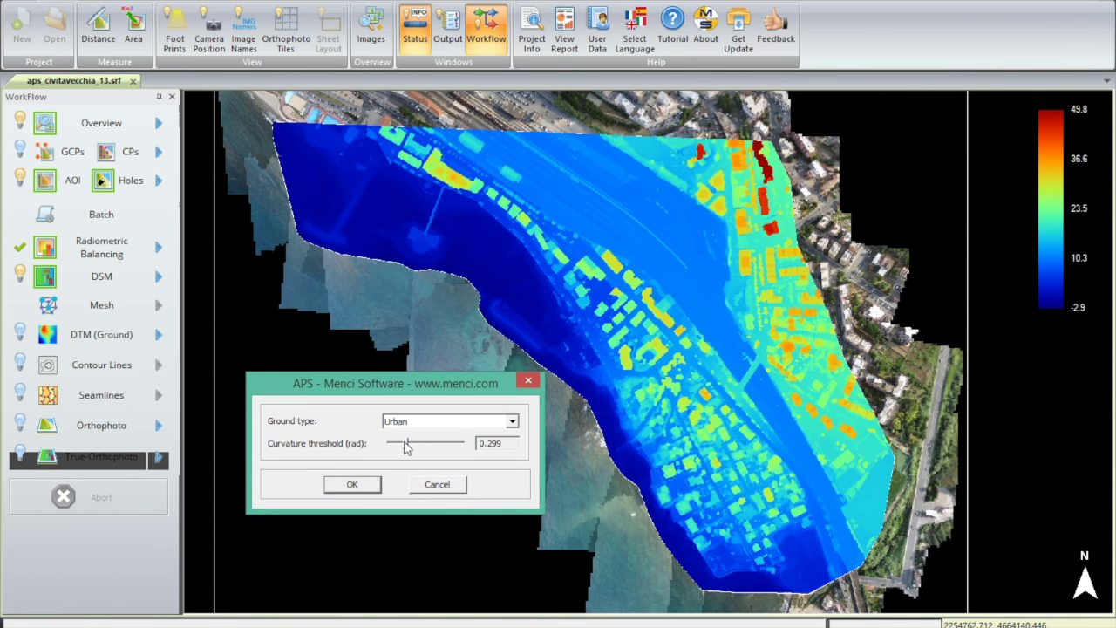
left_click(353, 485)
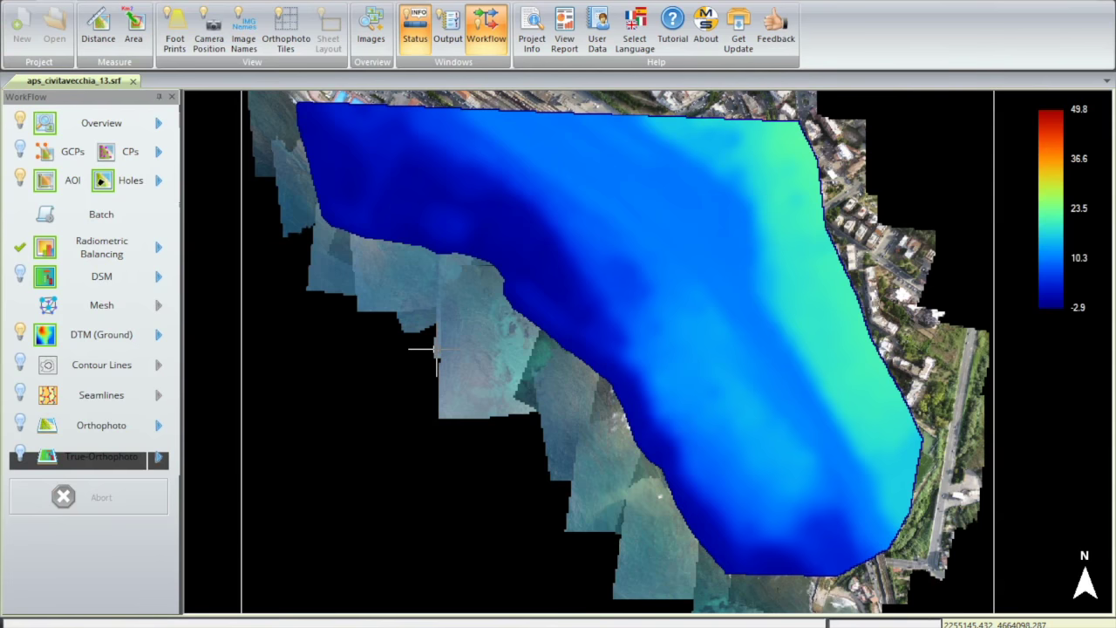
- Generate contour lines from 0 to 30 m elevation at a 1 m step
left_click(91, 371)
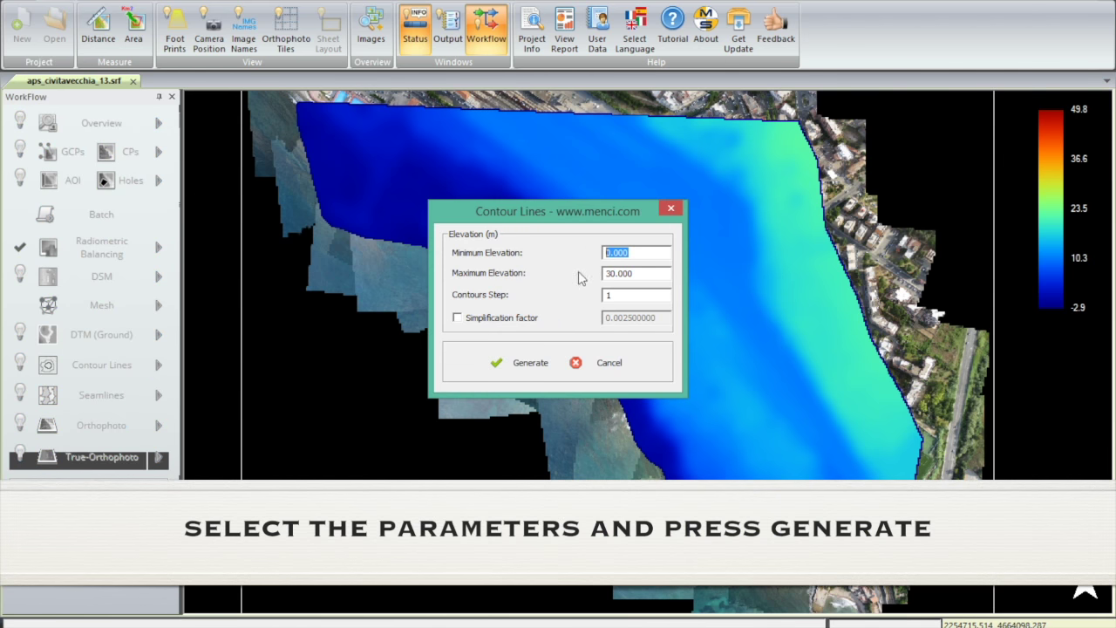
key("Tab")
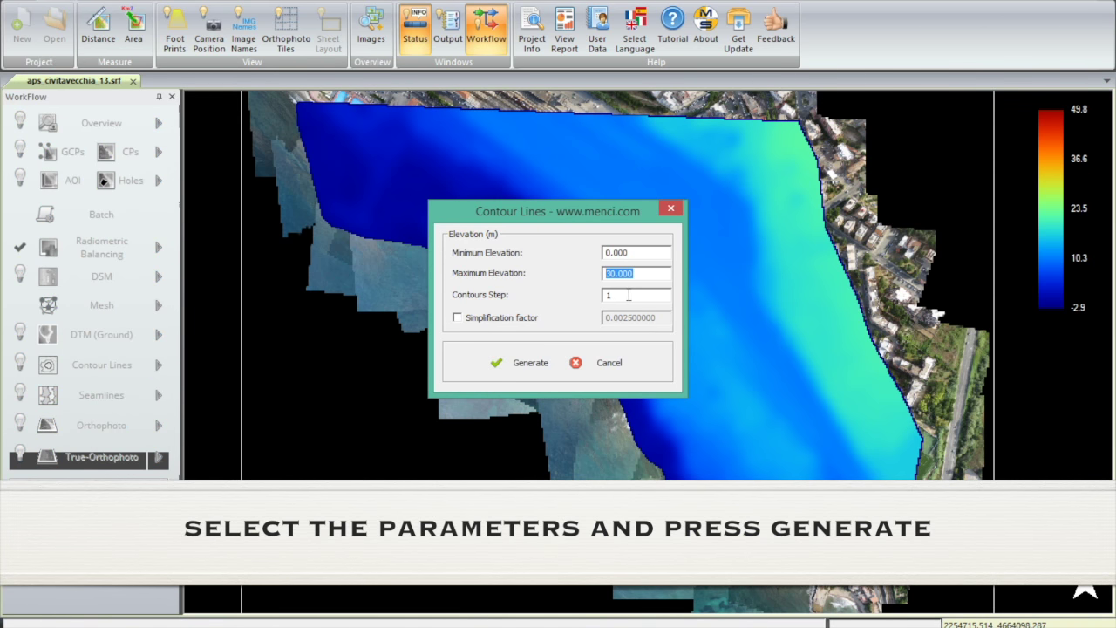
type("1")
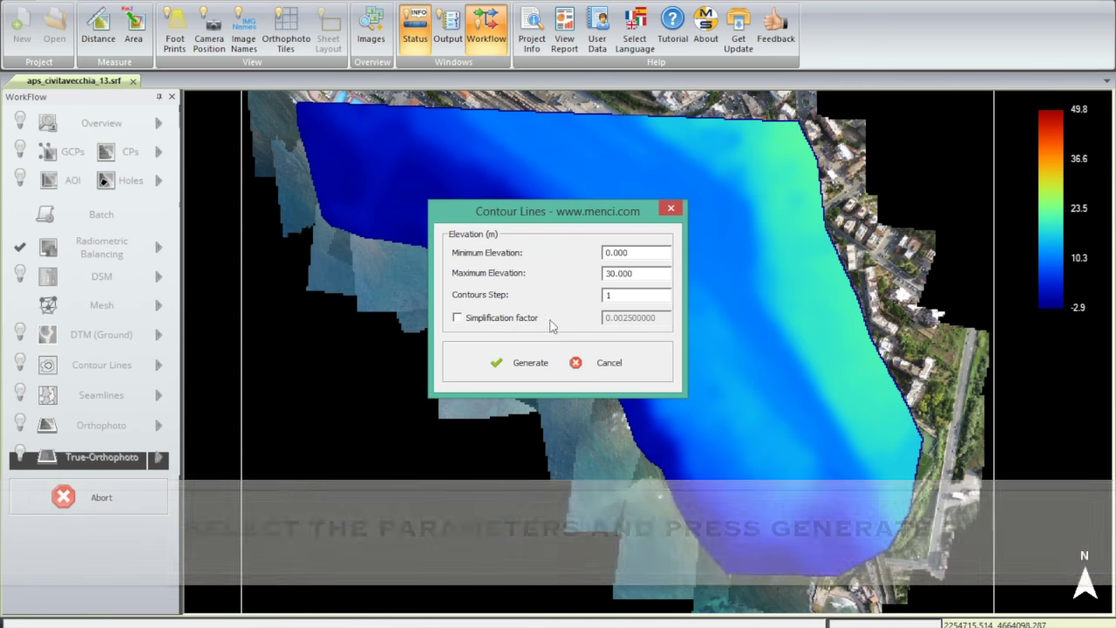
left_click(515, 364)
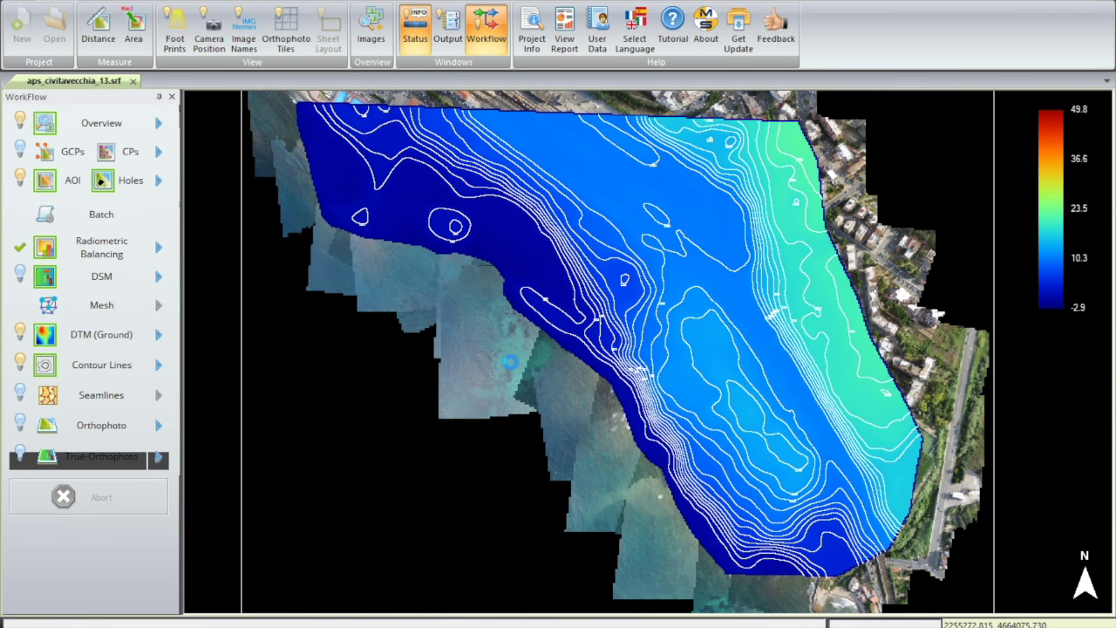
- Zoom in and pan across the map to inspect the contour labels
scroll(593, 321, "up", 2)
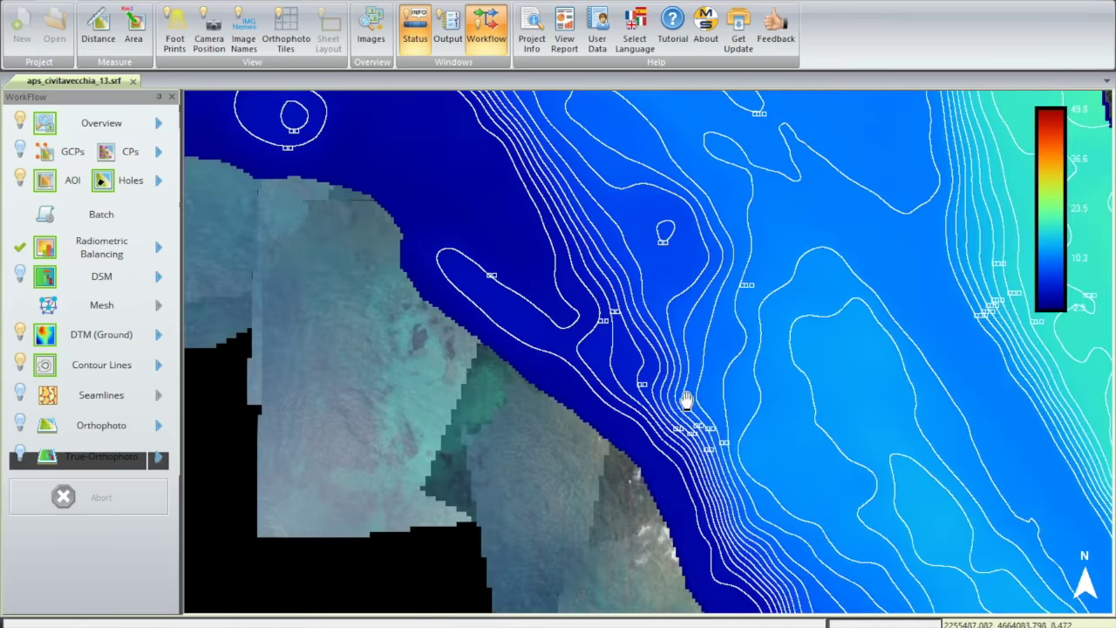
scroll(687, 401, "up", 1)
scroll(687, 397, "up", 1)
scroll(685, 381, "up", 1)
scroll(686, 381, "up", 1)
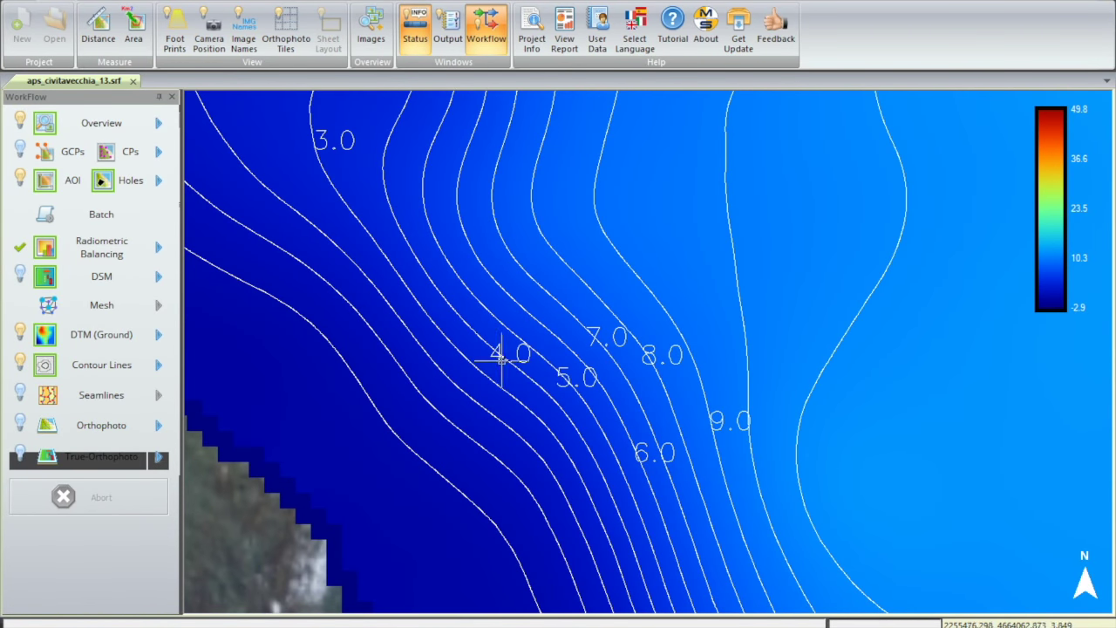
left_click_drag(402, 316, 635, 353)
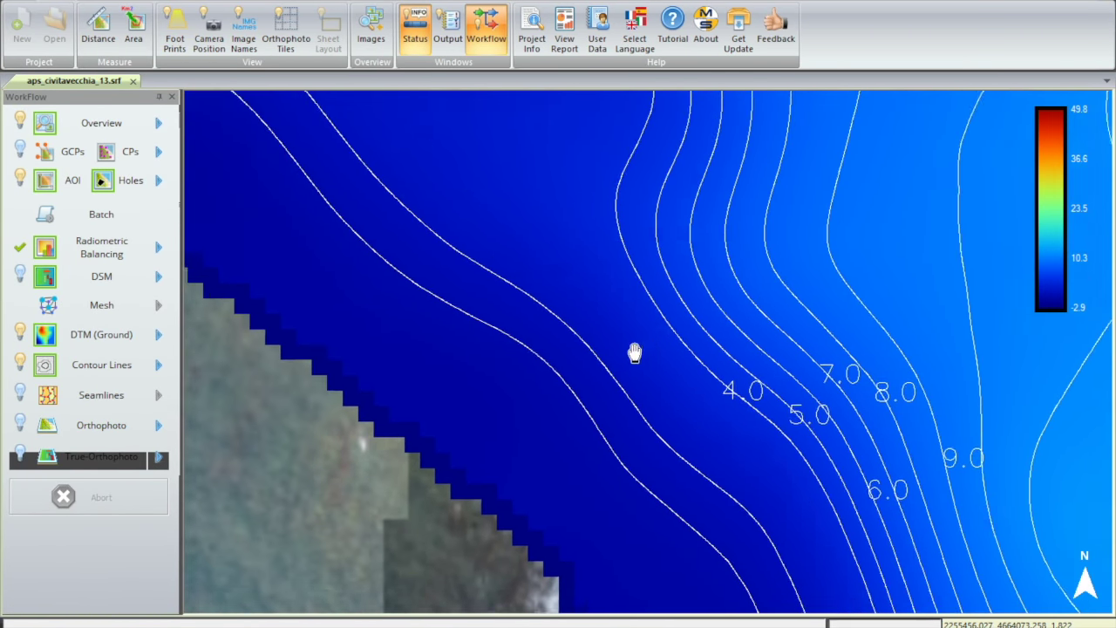
scroll(635, 353, "down", 2)
scroll(660, 424, "up", 1)
scroll(511, 195, "down", 2)
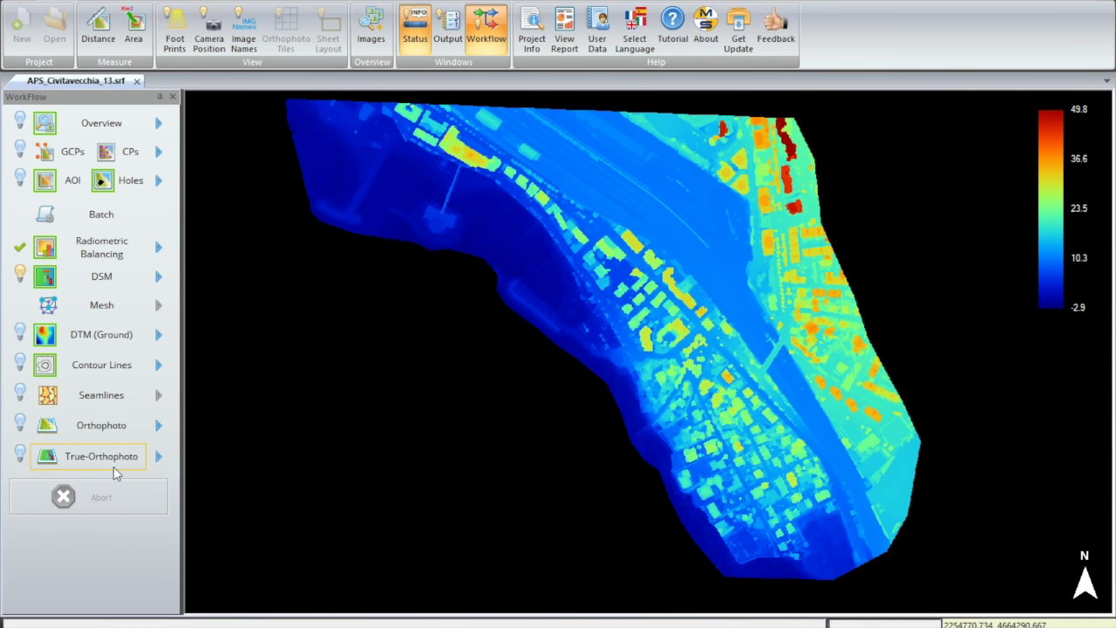
- Generate the true-orthophoto at 0.050 m GSD in previewed 250 × 250 m tiles
left_click(113, 466)
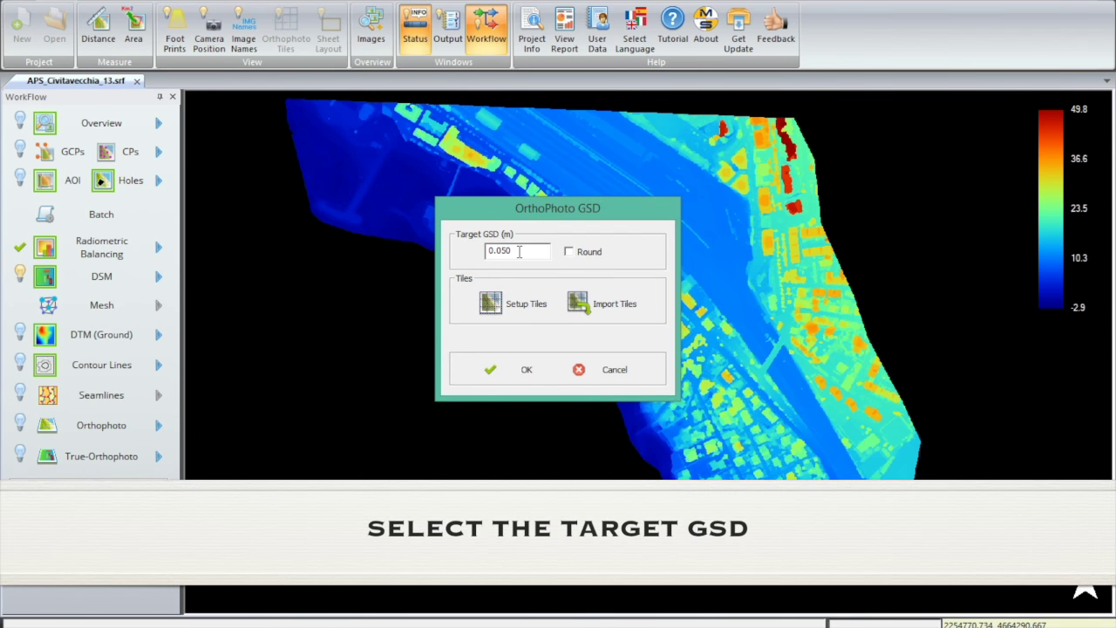
left_click_drag(519, 252, 479, 253)
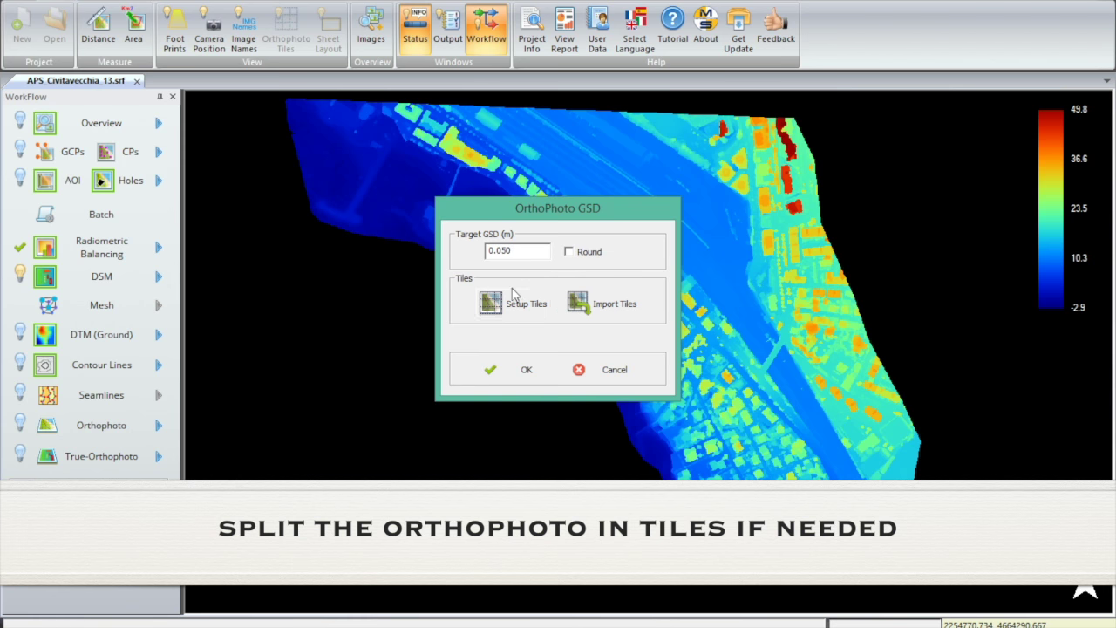
left_click(513, 315)
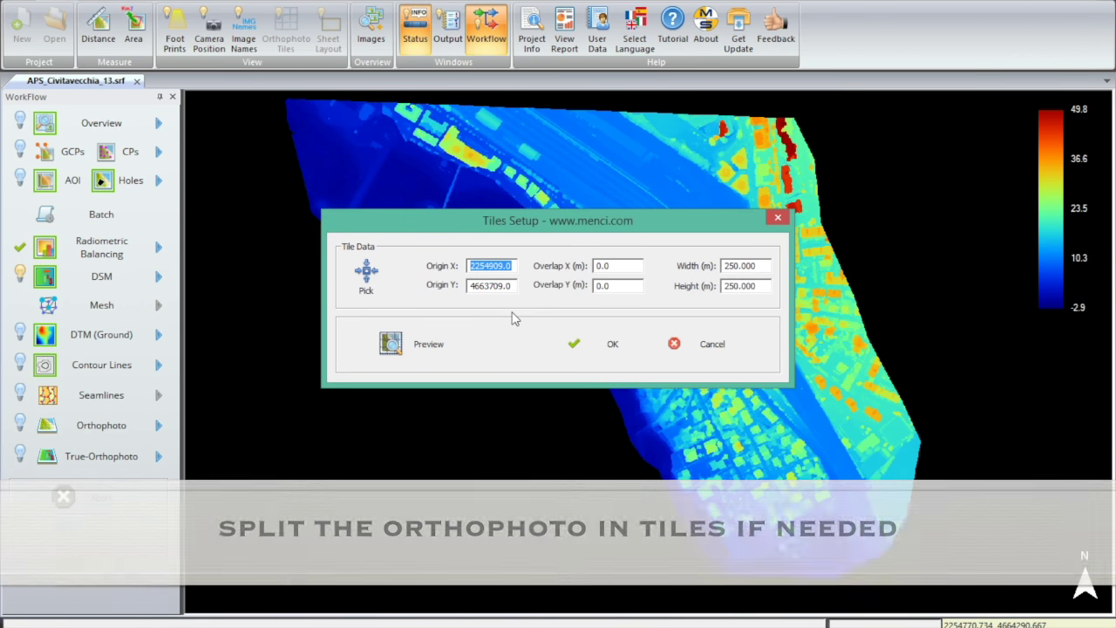
left_click_drag(490, 299, 418, 404)
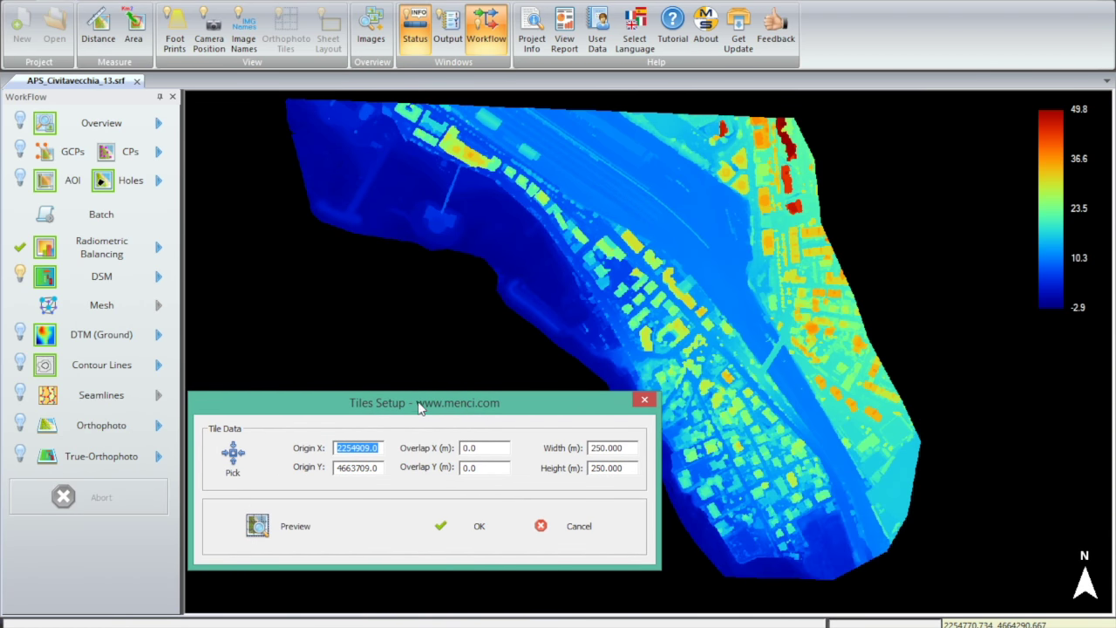
left_click(628, 447)
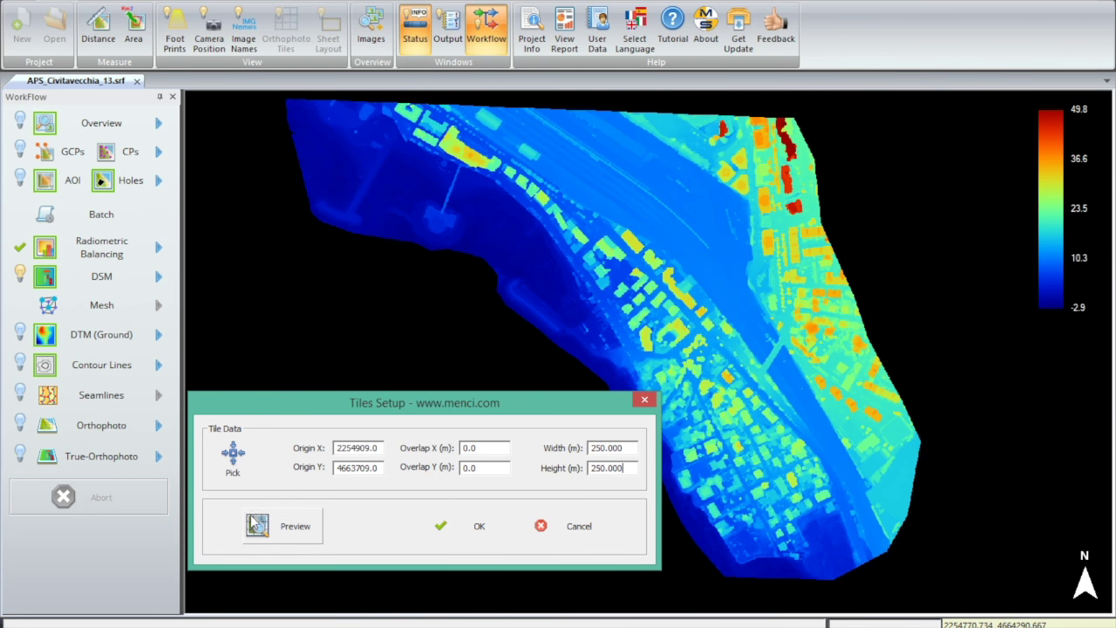
left_click(288, 527)
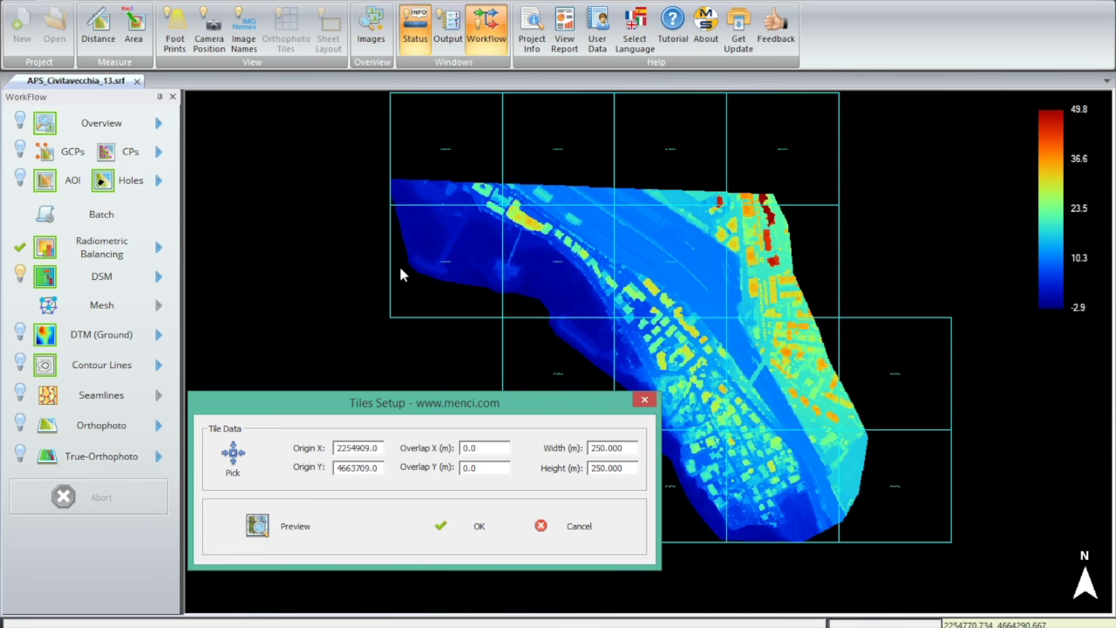
left_click(452, 534)
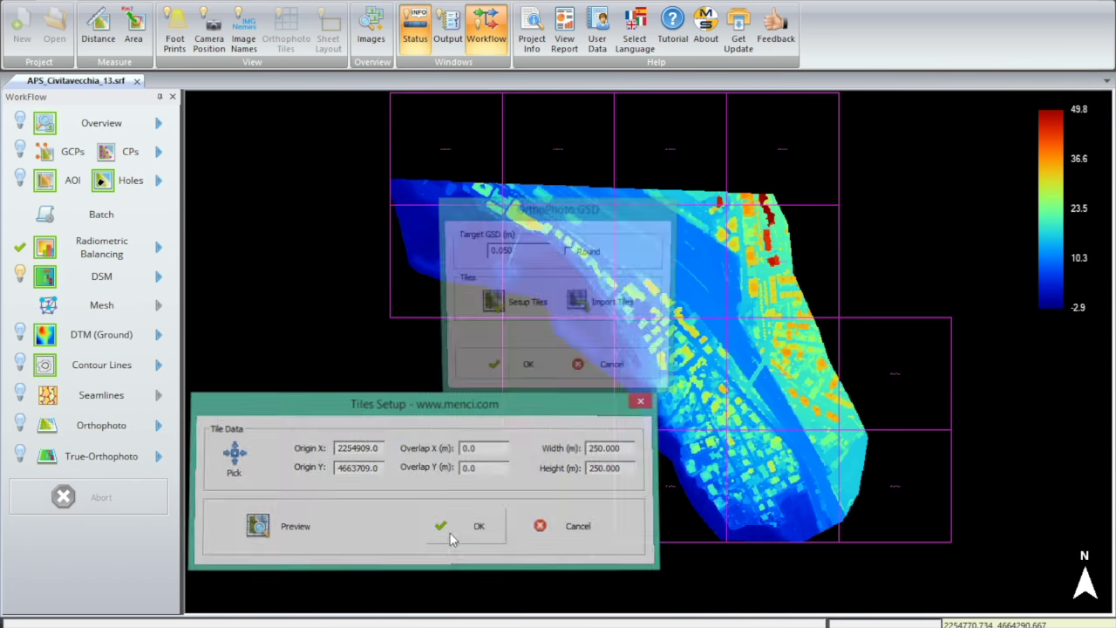
left_click(506, 382)
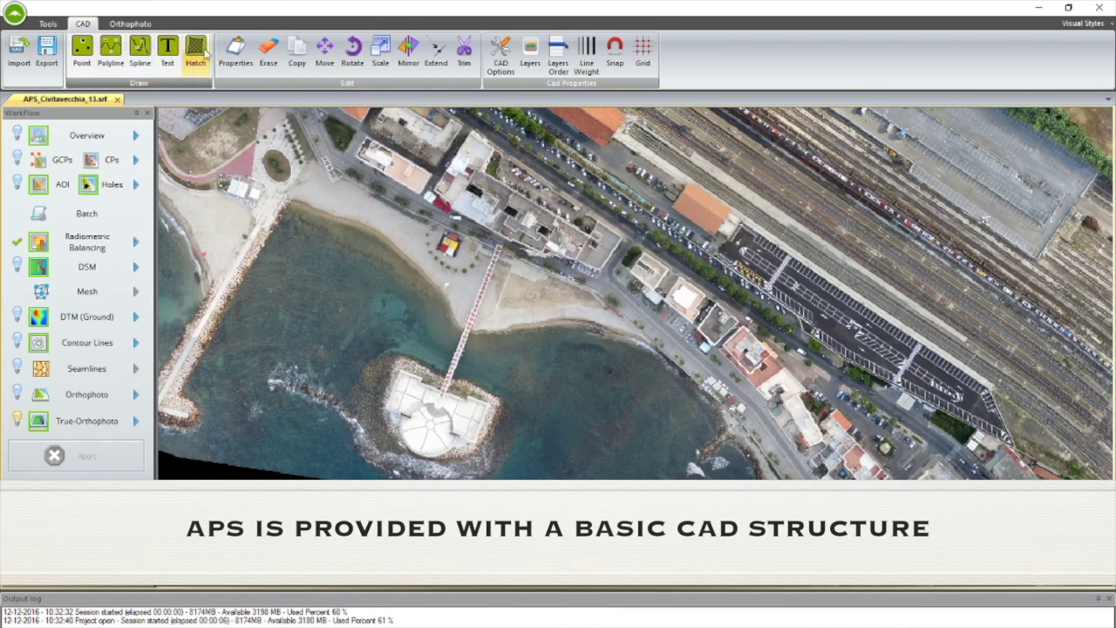
- Trace a polyline along the pier on the CAD tab
left_click(111, 54)
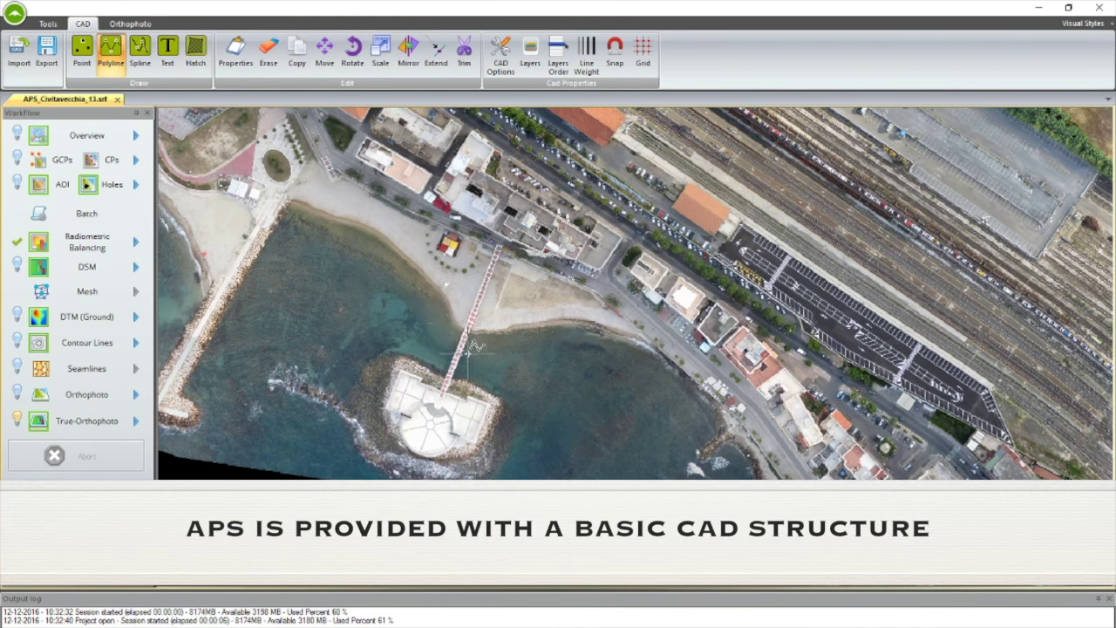
scroll(441, 397, "up", 1)
scroll(441, 400, "up", 1)
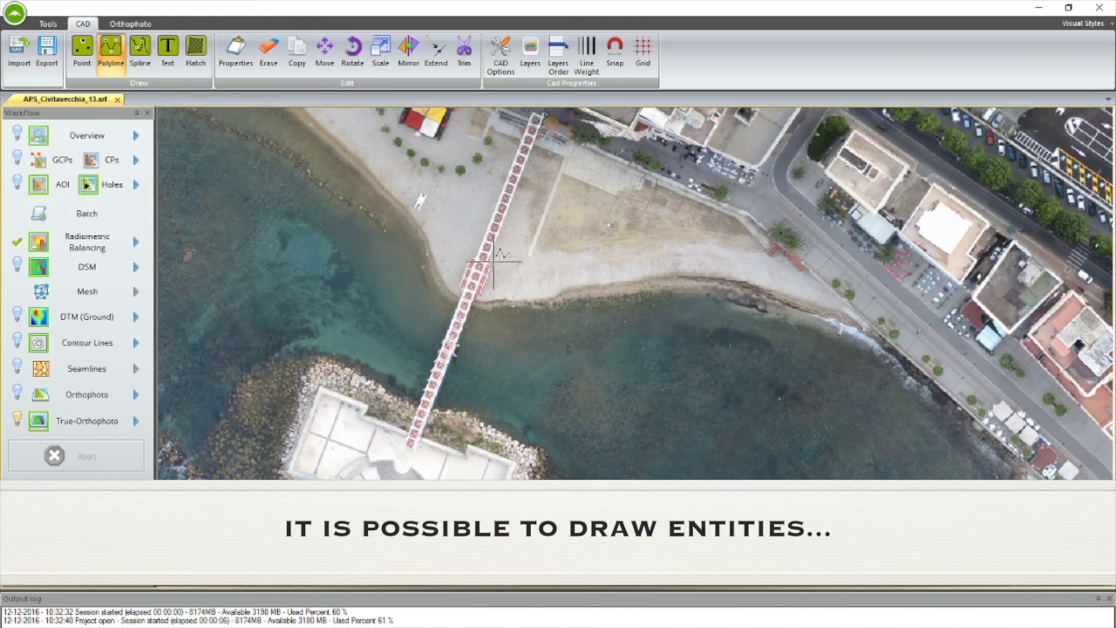
right_click(542, 118)
left_click(571, 126)
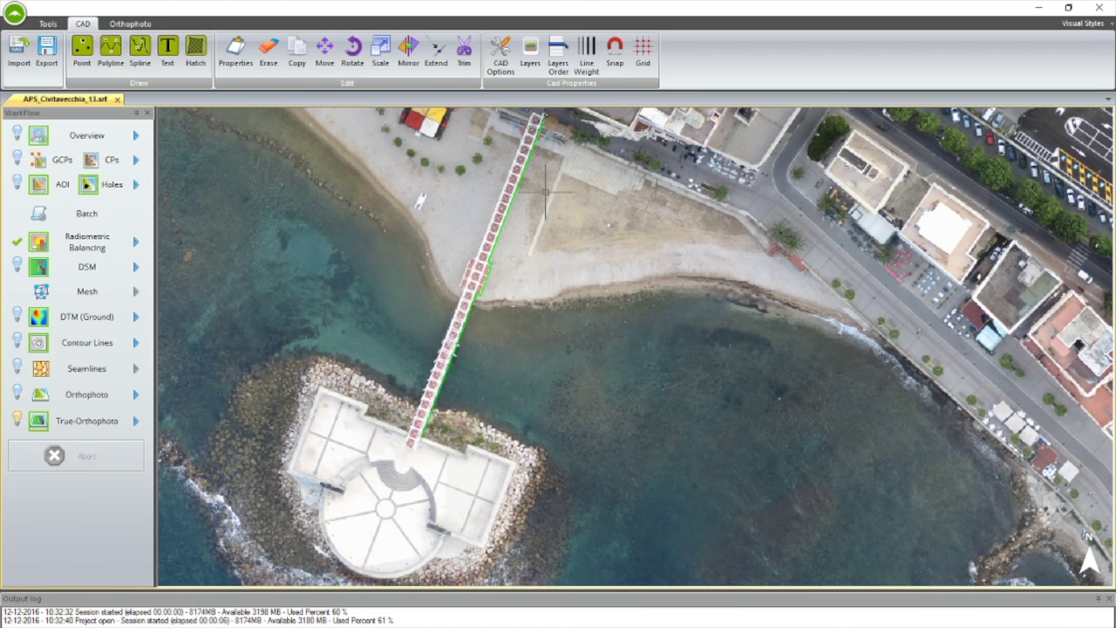
- Set layer 0's colour to red so the pier line shows red
left_click(528, 71)
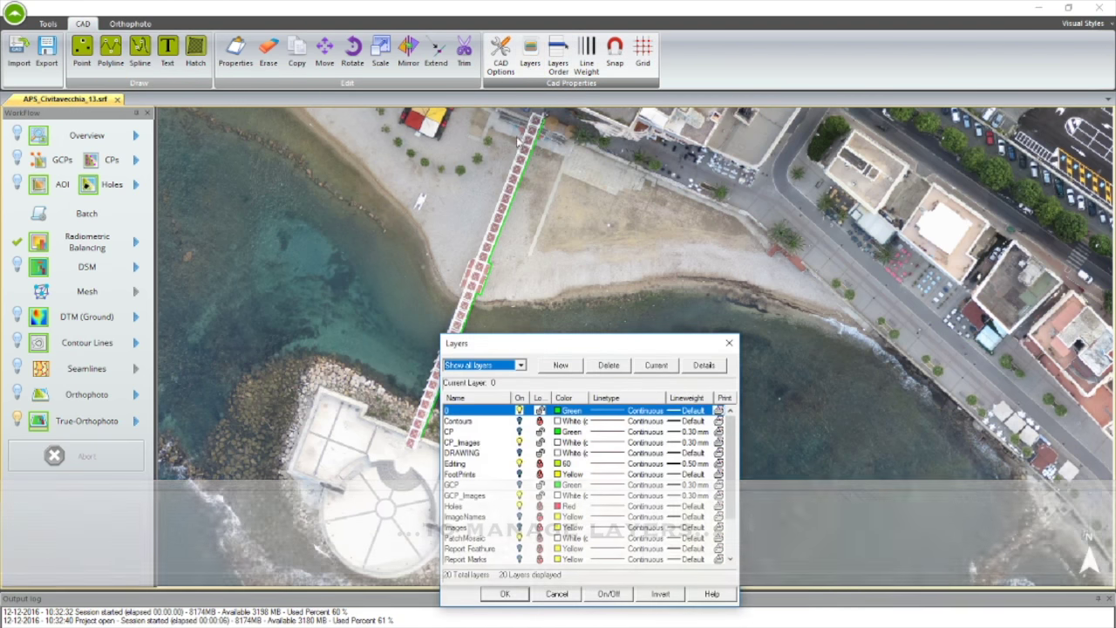
left_click(558, 412)
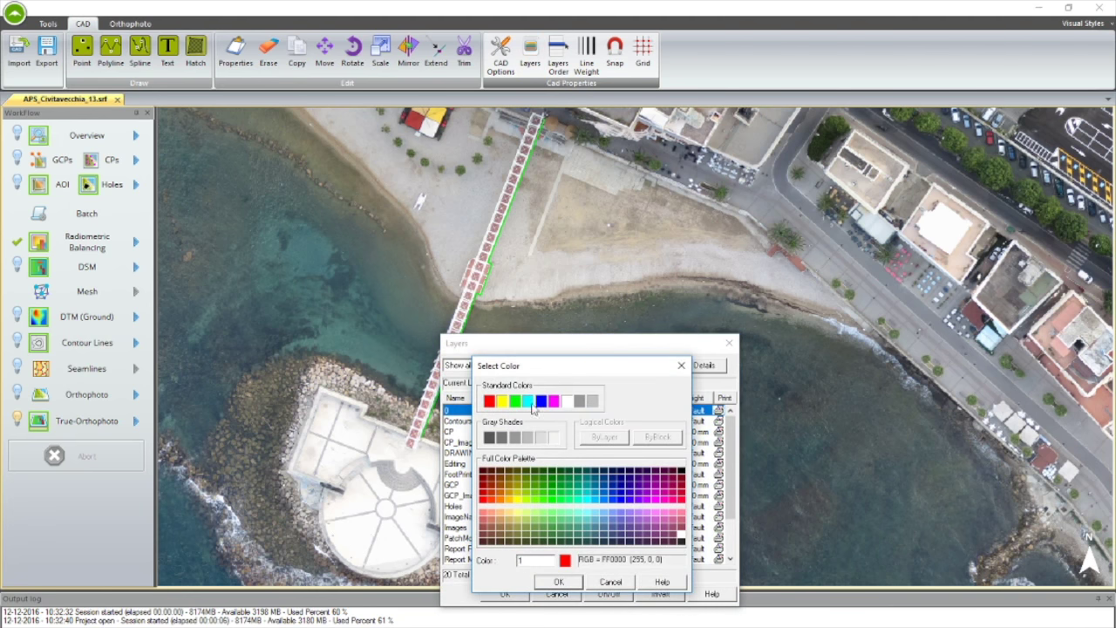
left_click(556, 583)
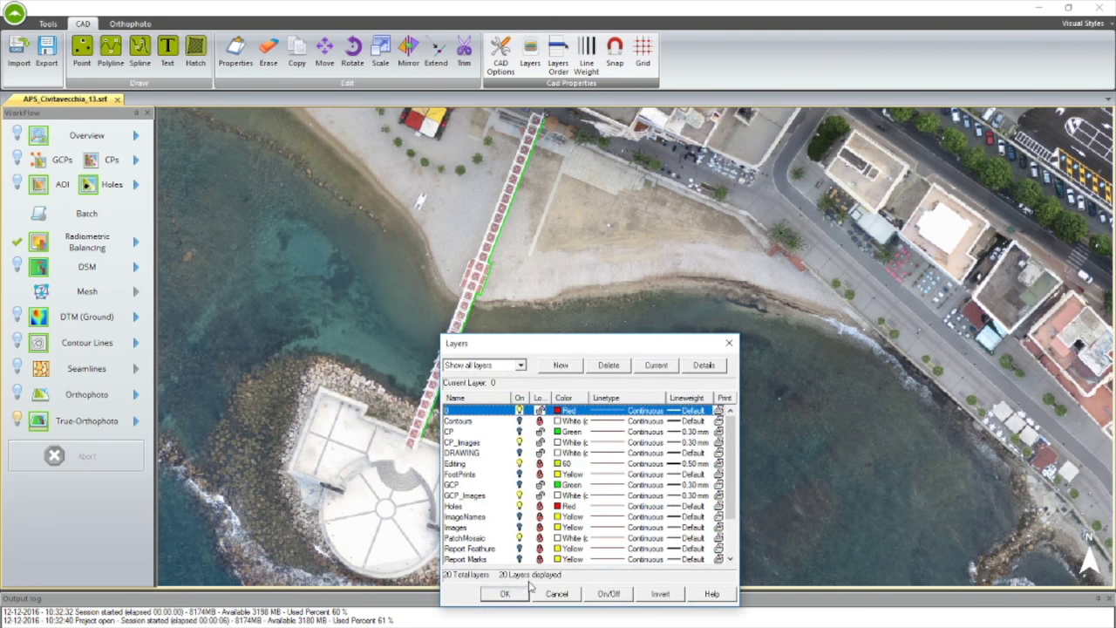
left_click(515, 595)
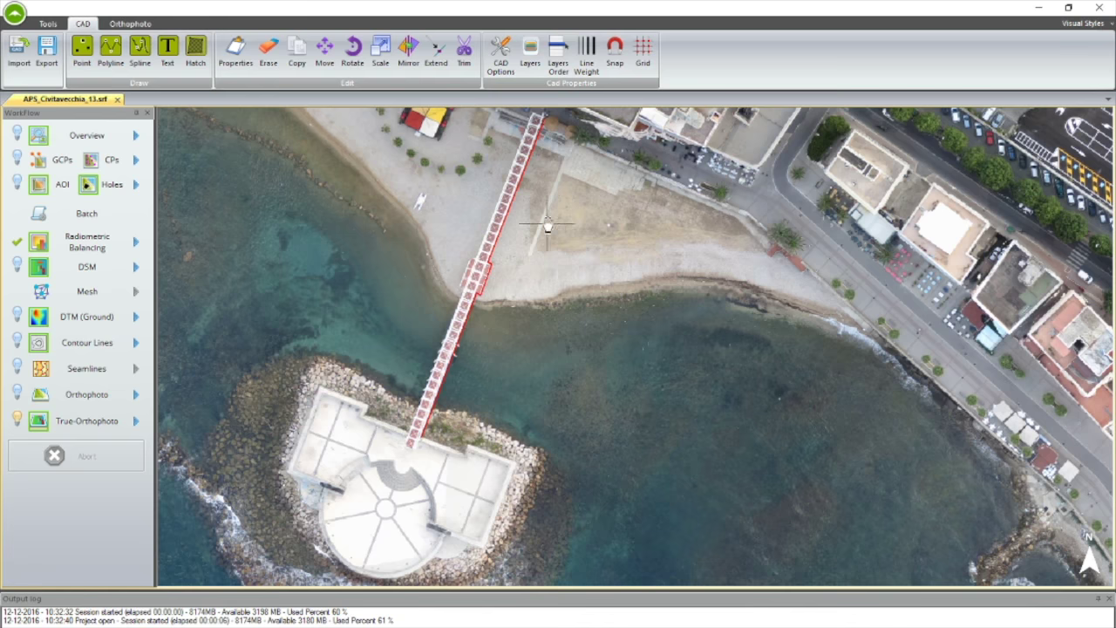
middle_click_drag(547, 224, 532, 253)
left_click(476, 263)
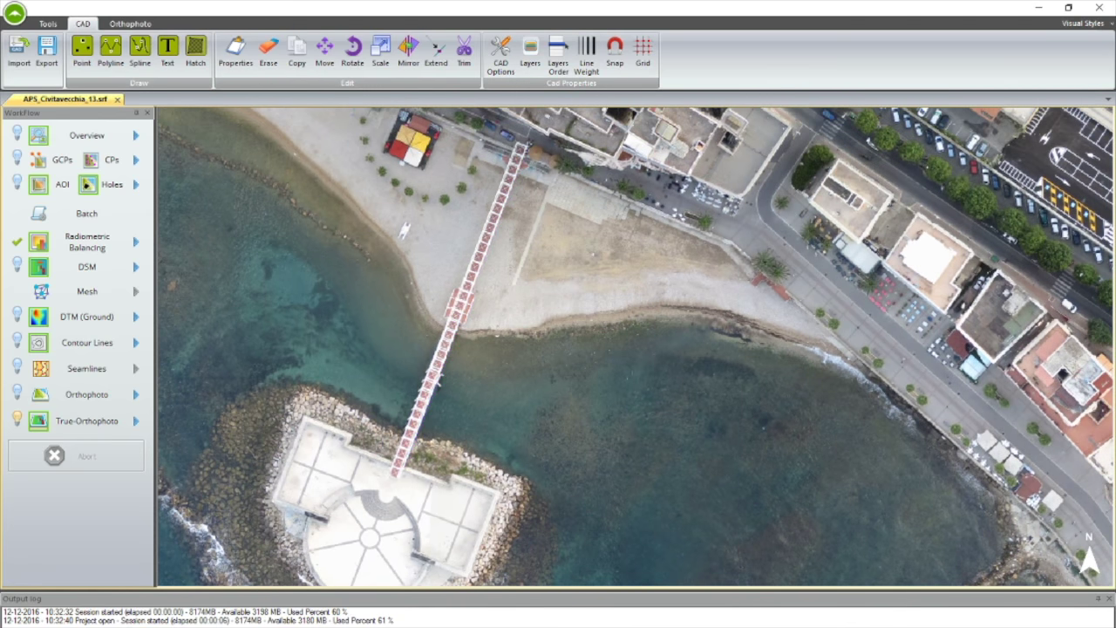
- Enable the DRAWING layer in Layers Order to overlay its CAD linework
left_click(558, 56)
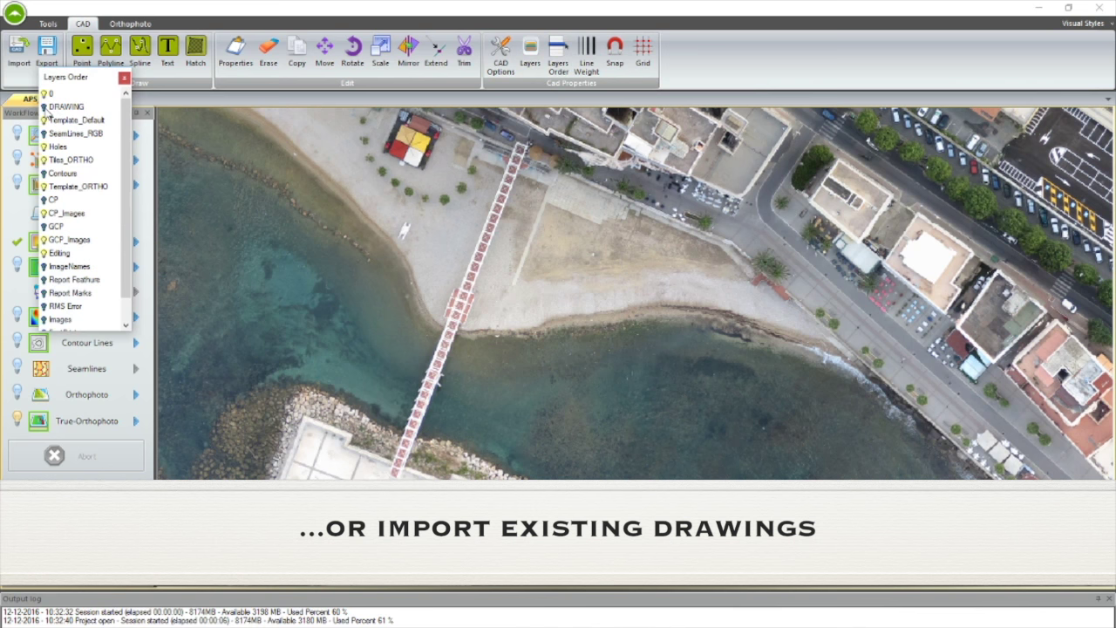
left_click(44, 106)
left_click(124, 79)
scroll(523, 305, "down", 2)
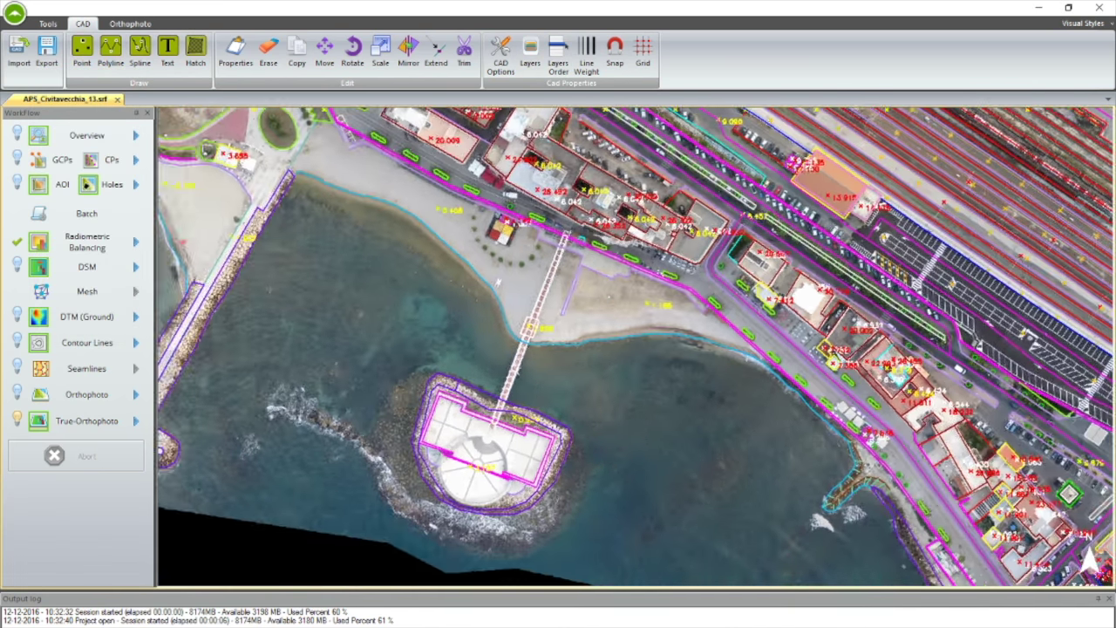
left_click_drag(663, 270, 369, 330)
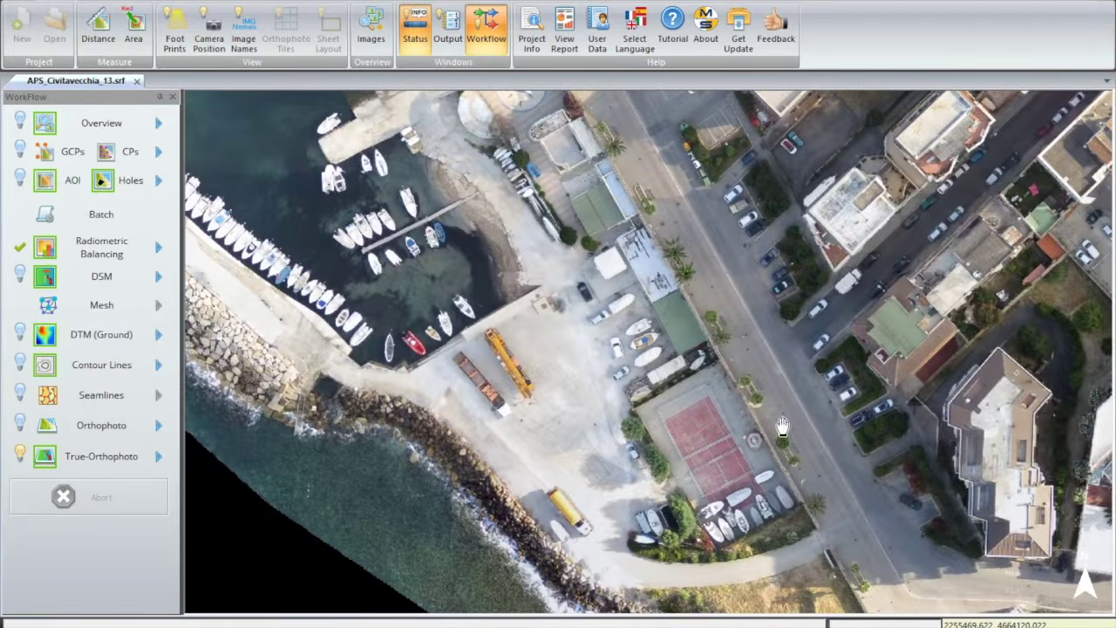
- Pan across the residential area and railway yard, then zoom out to the full town
mouse_move(783, 426)
left_mouse_down()
mouse_move(670, 330)
mouse_move(524, 245)
left_mouse_up()
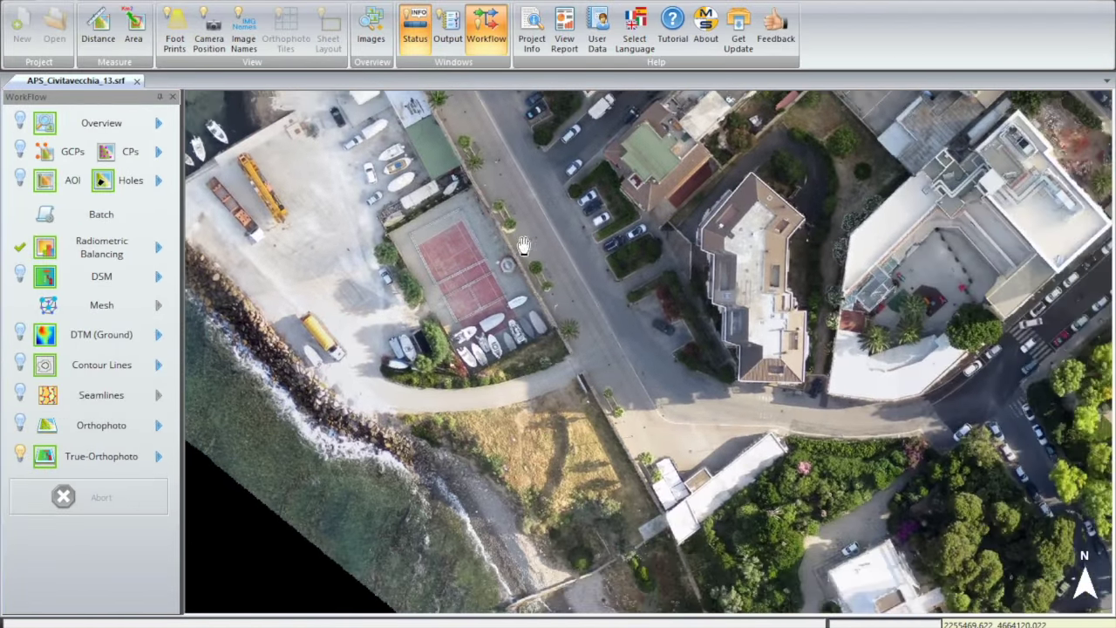
left_click_drag(689, 427, 547, 233)
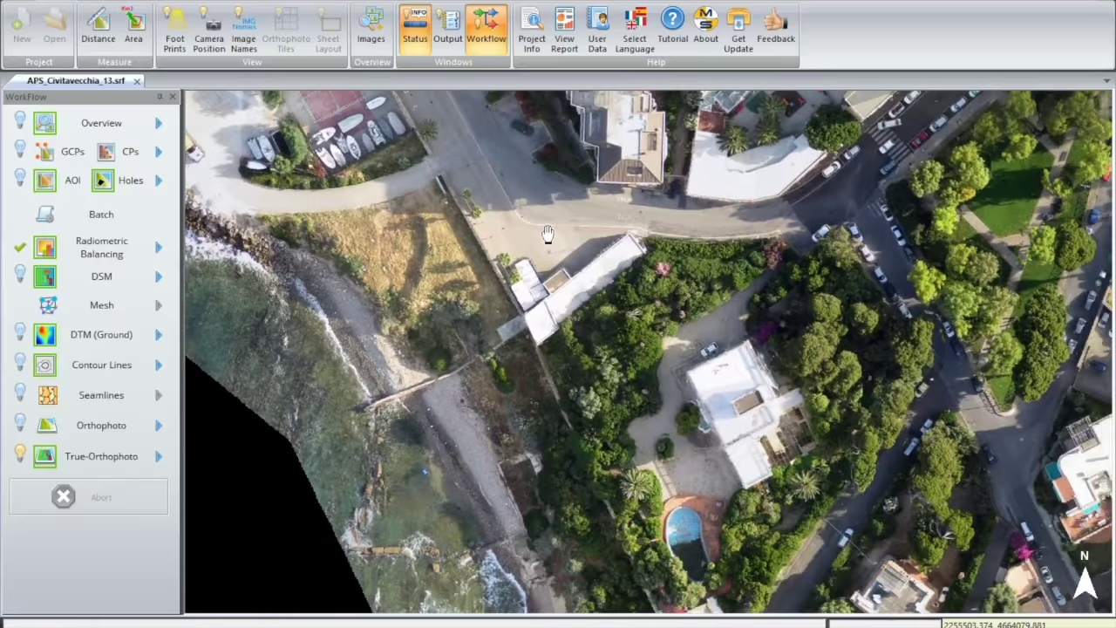
left_click_drag(670, 449, 460, 299)
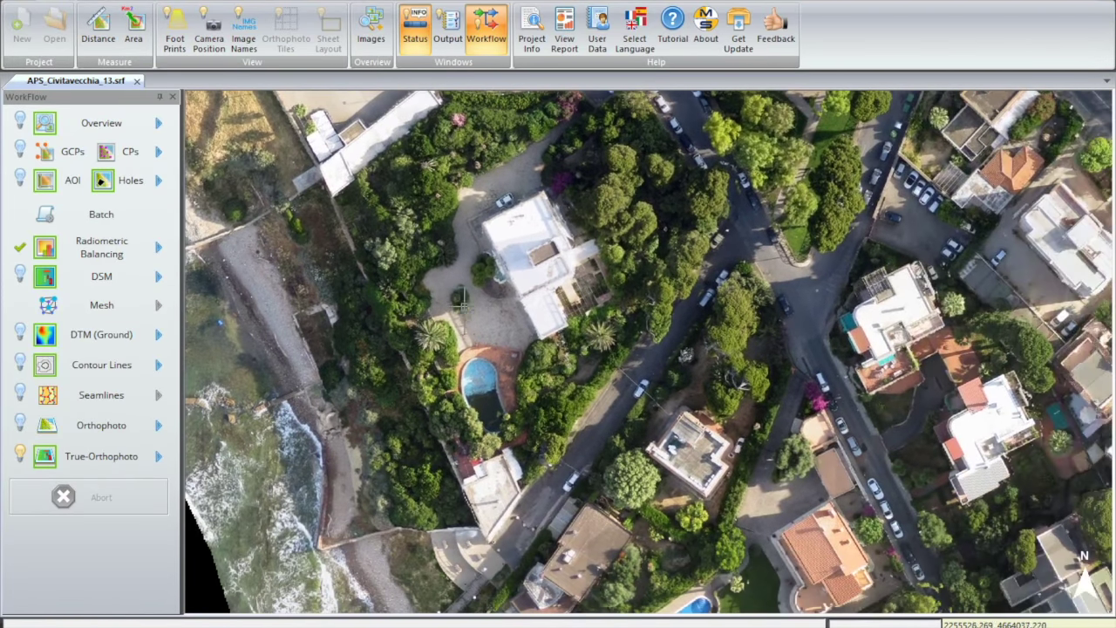
scroll(634, 395, "down", 1)
scroll(634, 395, "down", 2)
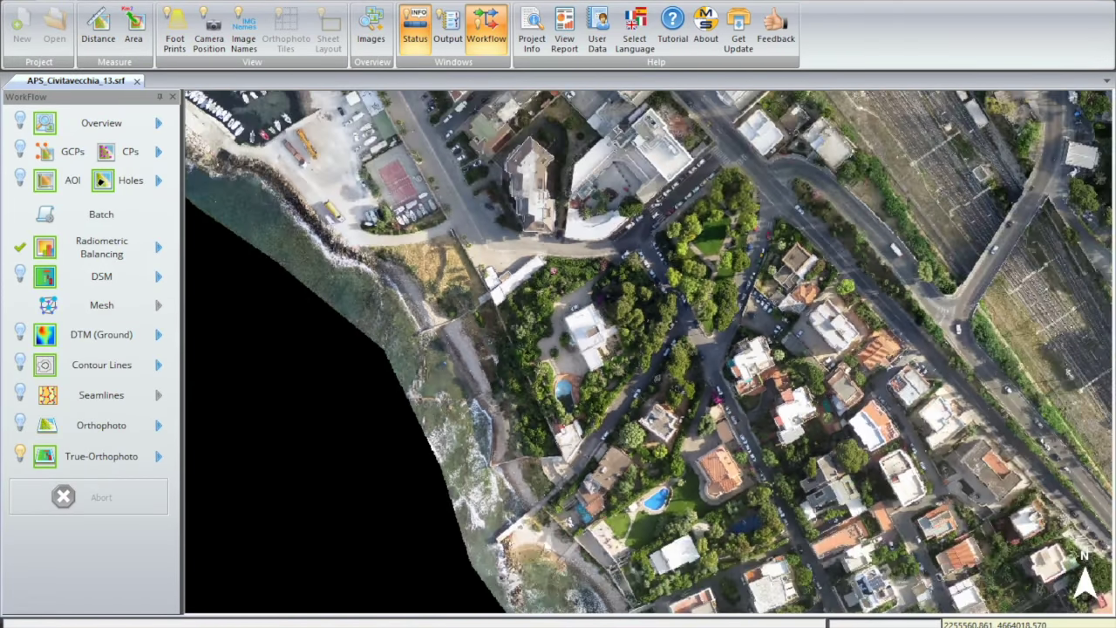
scroll(842, 316, "down", 1)
left_click_drag(843, 316, 672, 425)
scroll(615, 232, "down", 1)
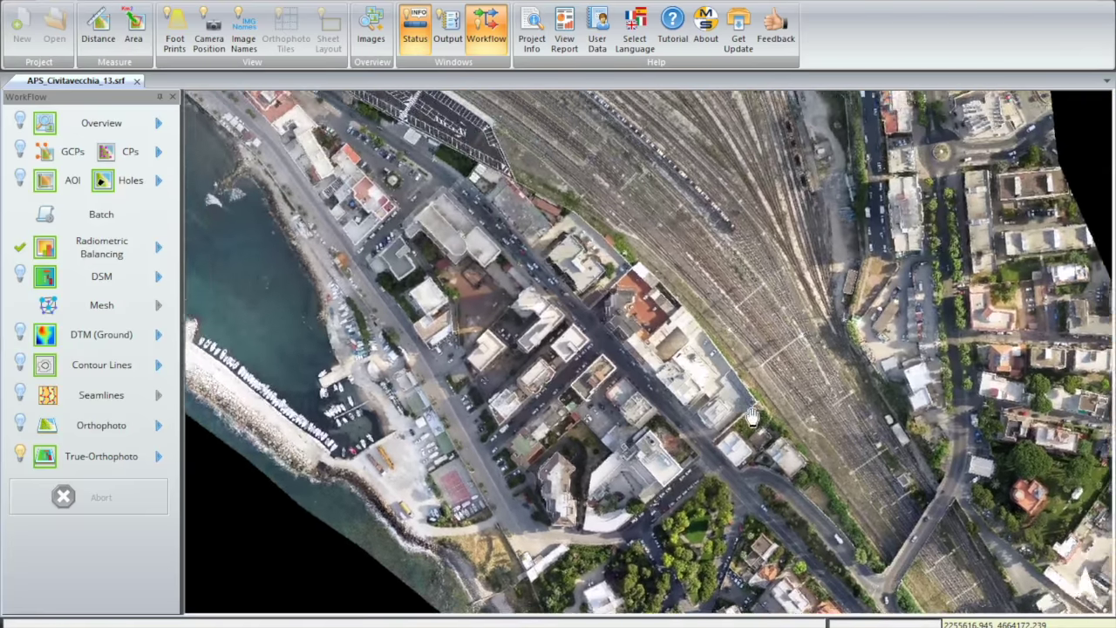
scroll(616, 232, "down", 1)
scroll(616, 232, "down", 1)
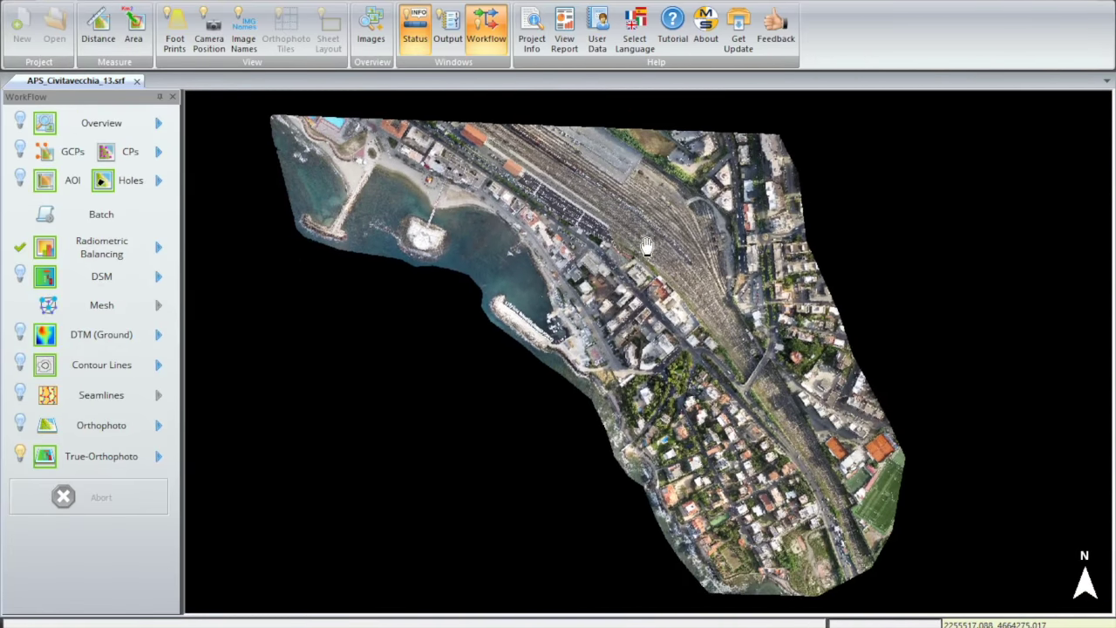